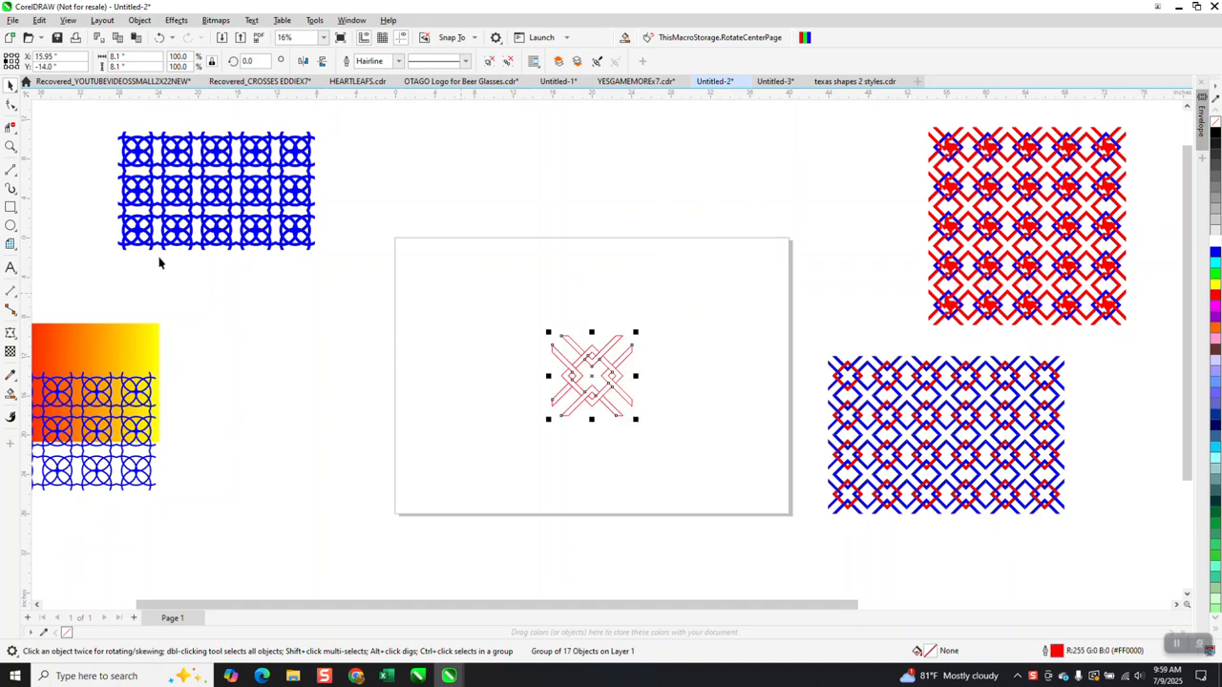
Zoom in on the red interlaced cross in the middle of the page.
click(10, 146)
drag(469, 292, 758, 512)
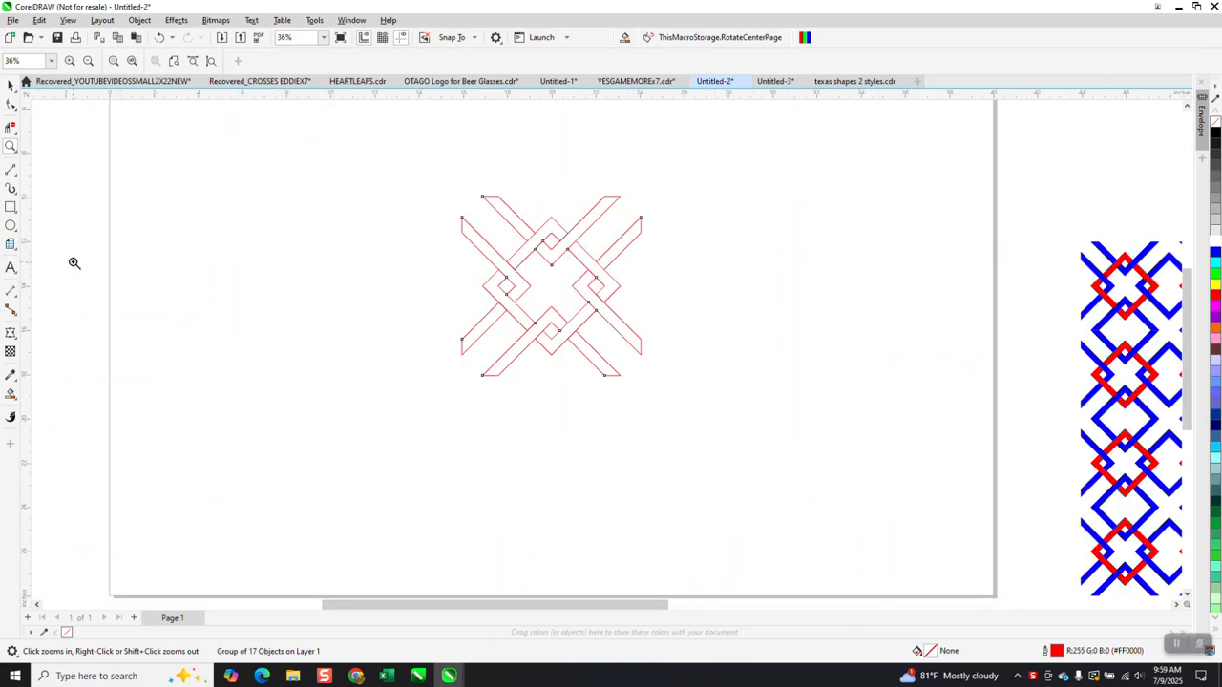
Draw a six-pointed star and centre it on the page over the cross.
click(19, 236)
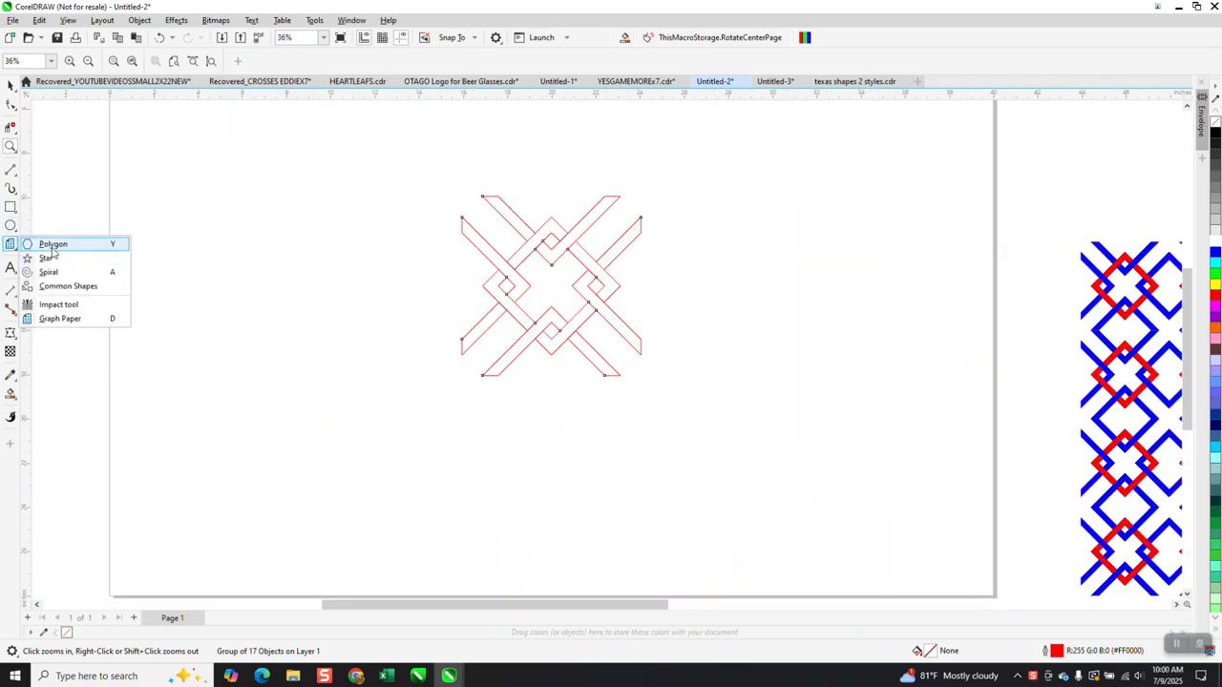
click(48, 241)
click(19, 248)
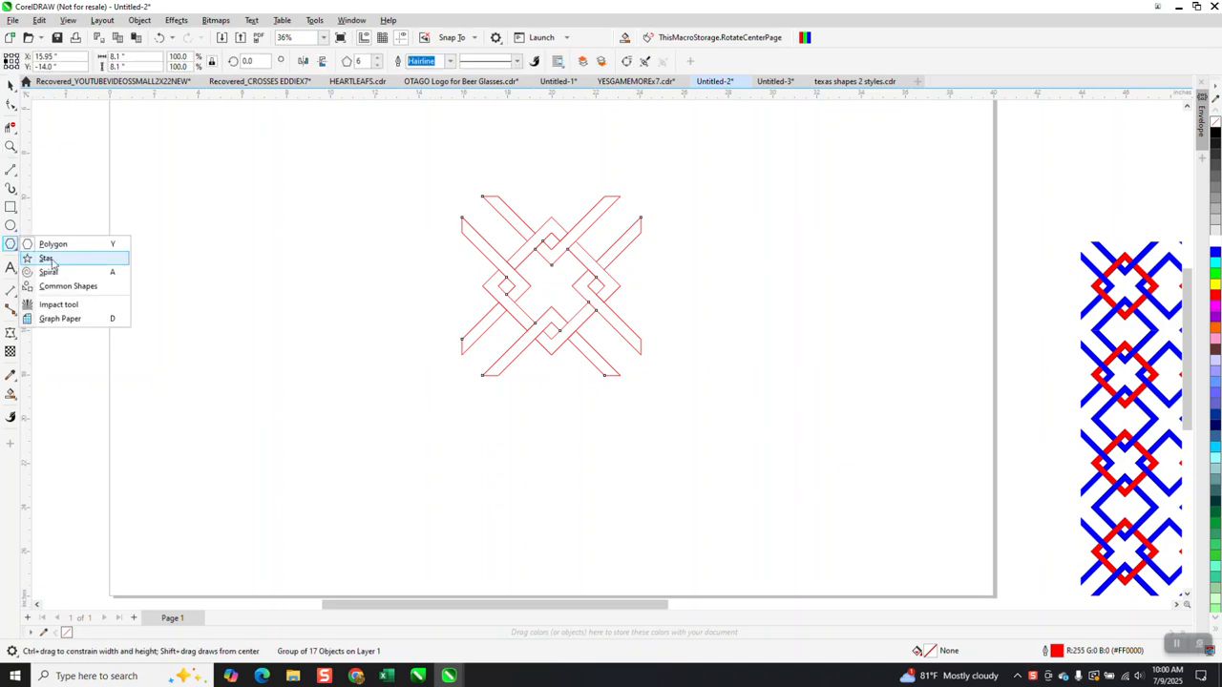
click(50, 259)
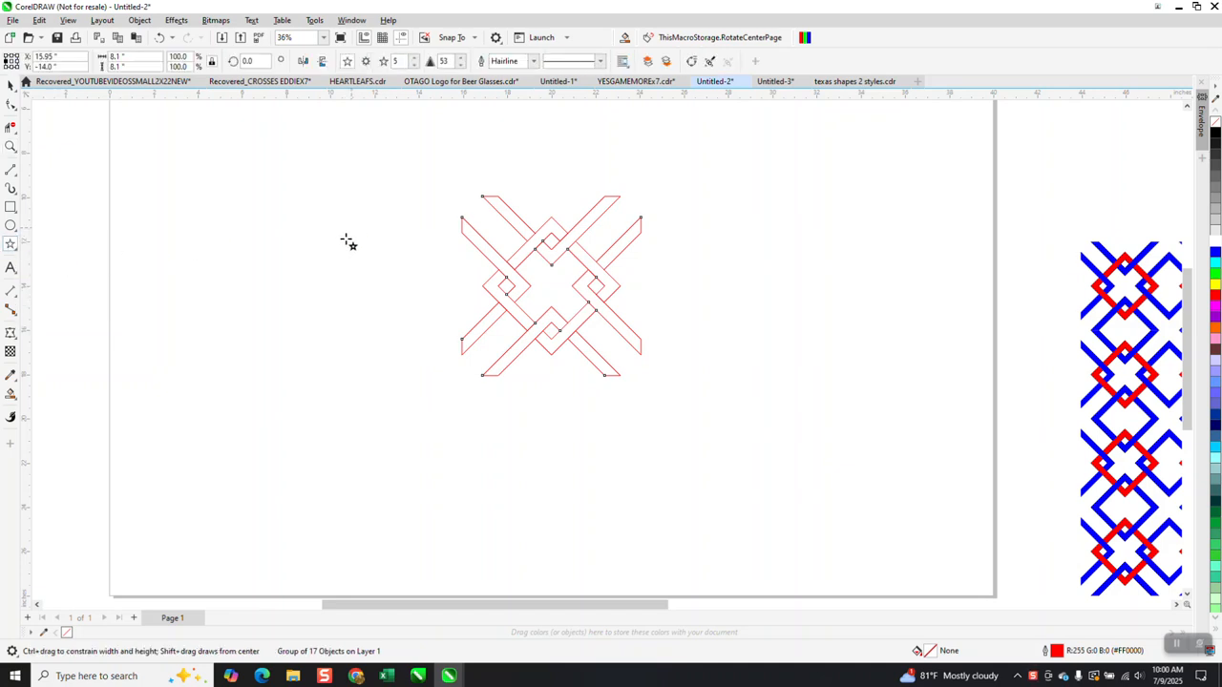
click(415, 58)
drag(425, 148, 367, 265)
key(p)
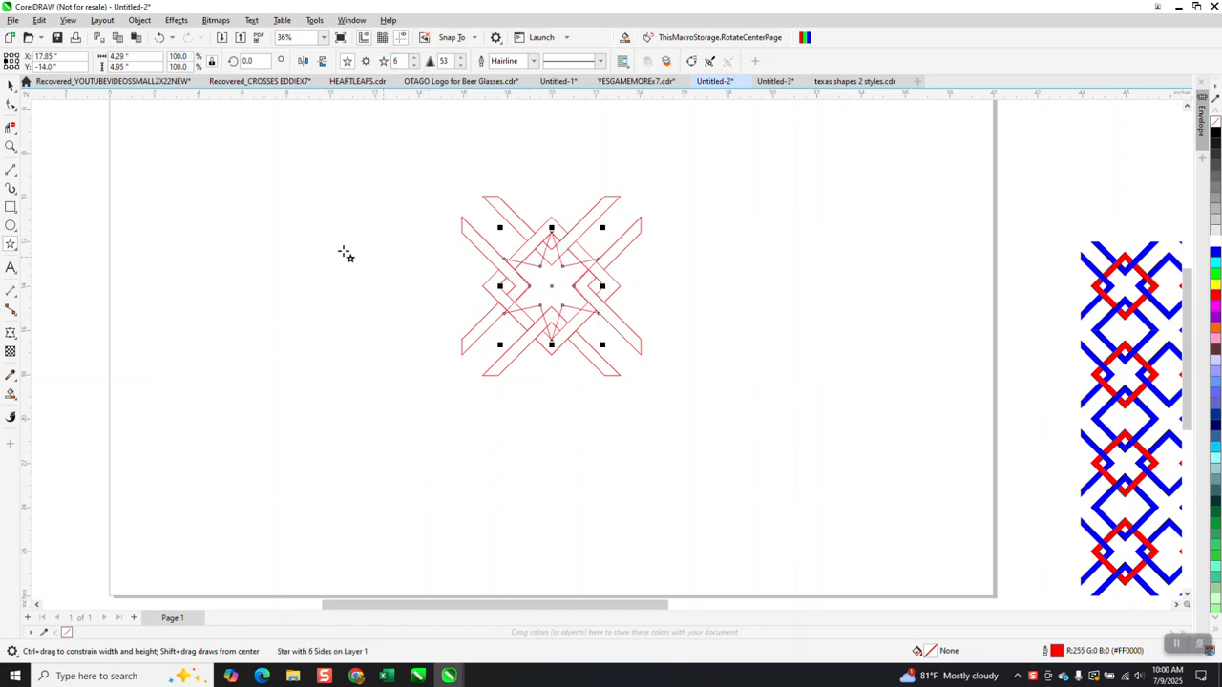
Zoom in and shrink the star to 73% so it fits the cross's centre.
click(10, 145)
drag(424, 184, 704, 413)
click(11, 85)
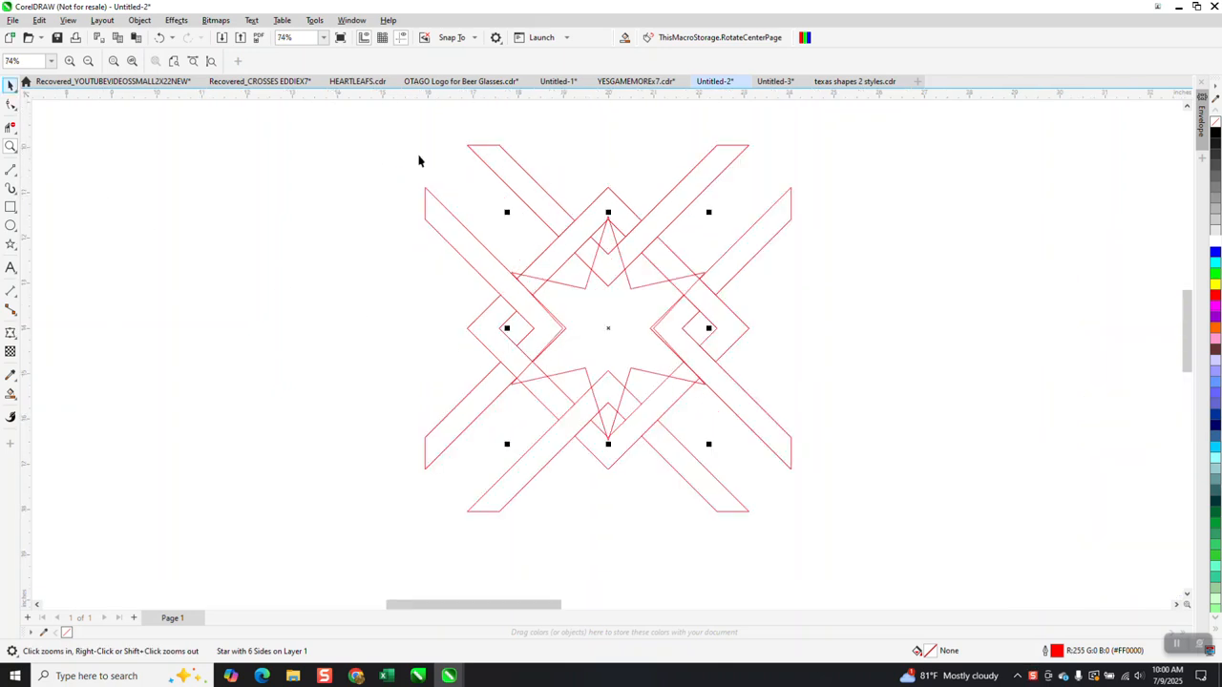
drag(709, 212, 696, 244)
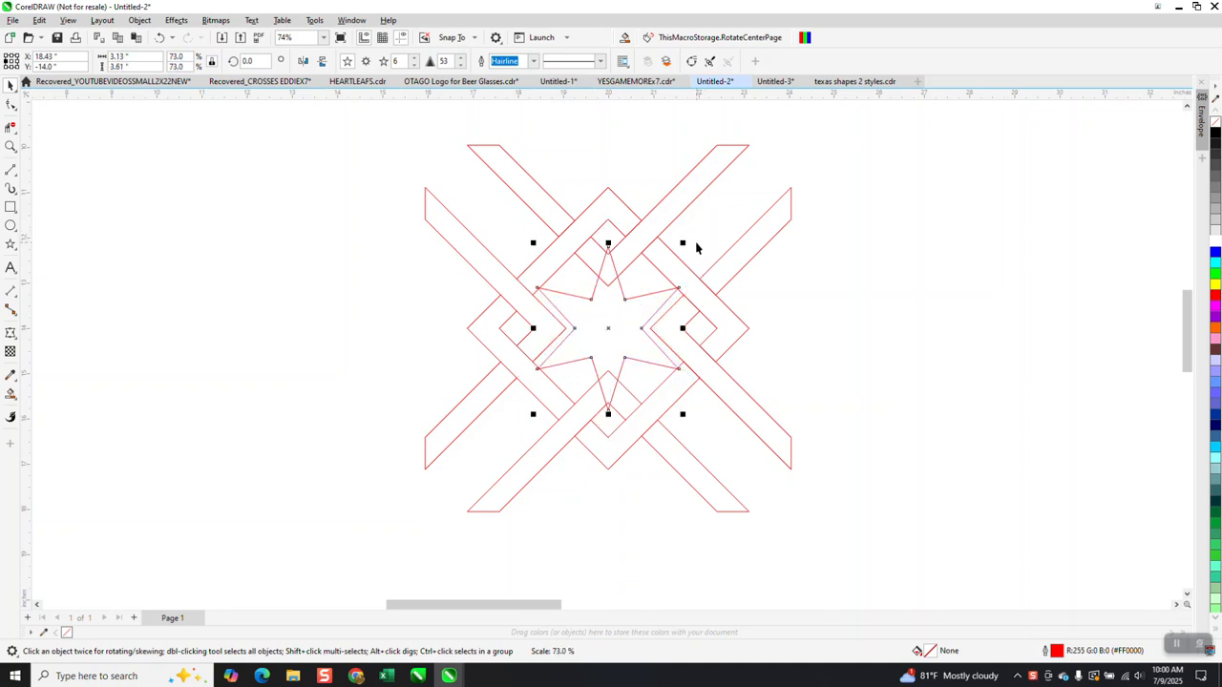
Select the star and cross together, trying Trim and Intersect and undoing both.
click(10, 146)
right_click(540, 259)
click(10, 85)
drag(409, 153, 846, 505)
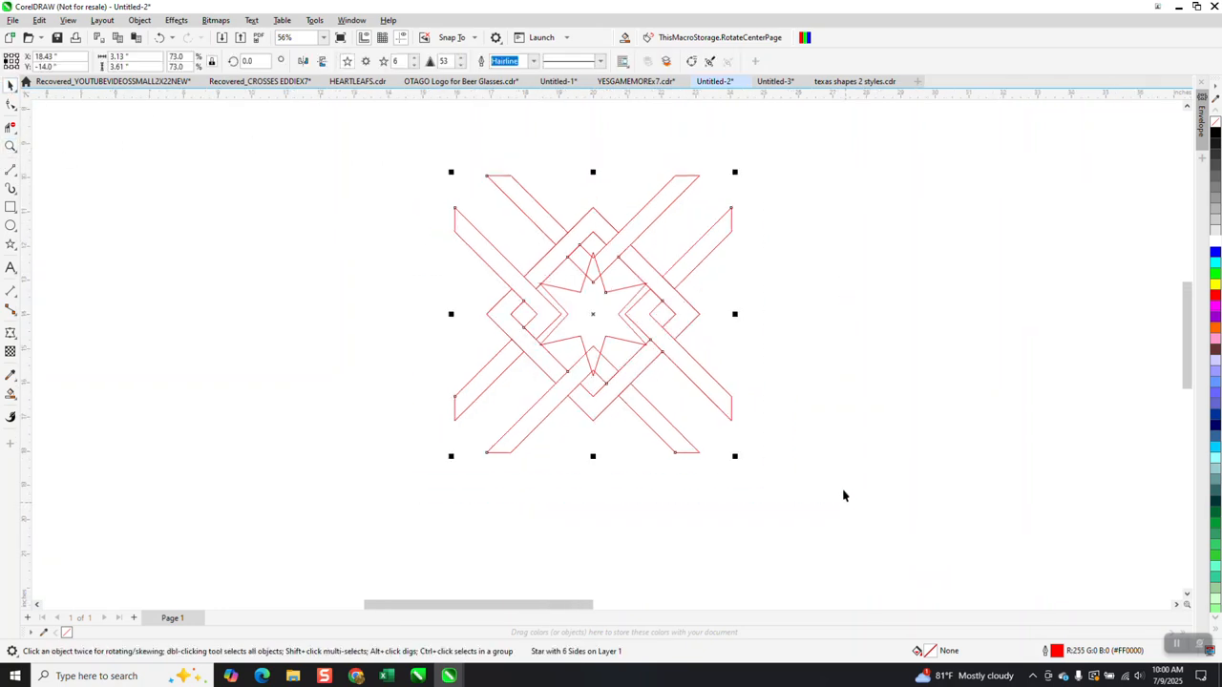
click(465, 61)
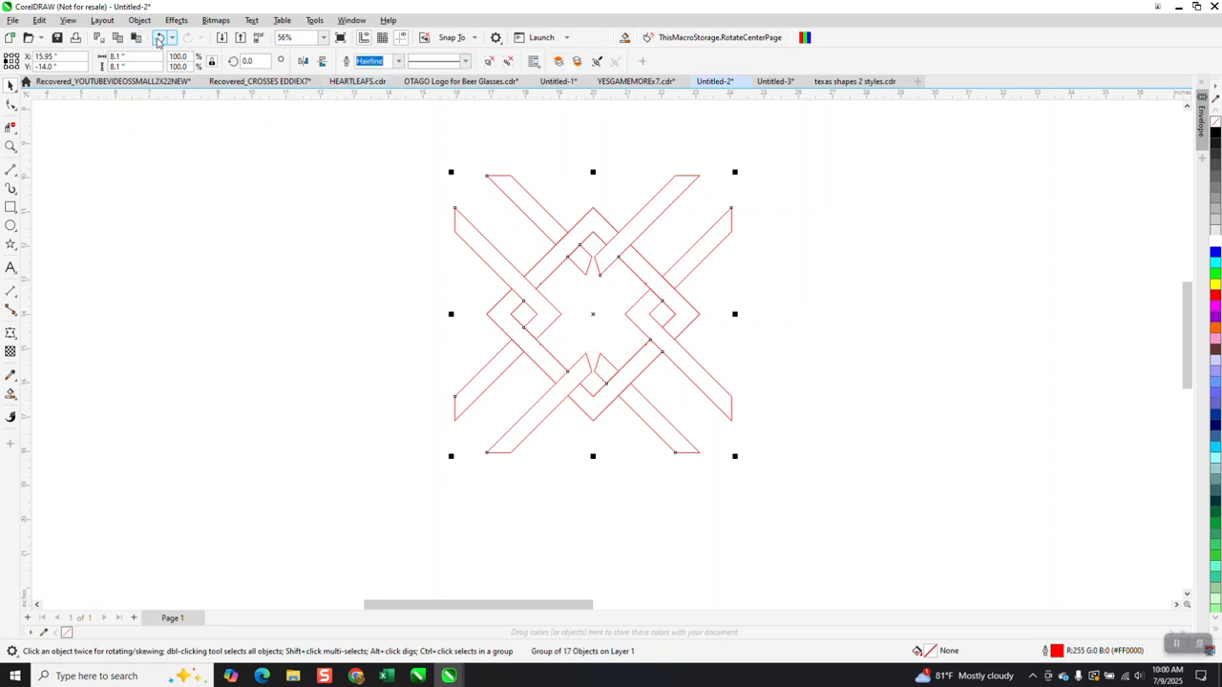
click(159, 38)
click(447, 61)
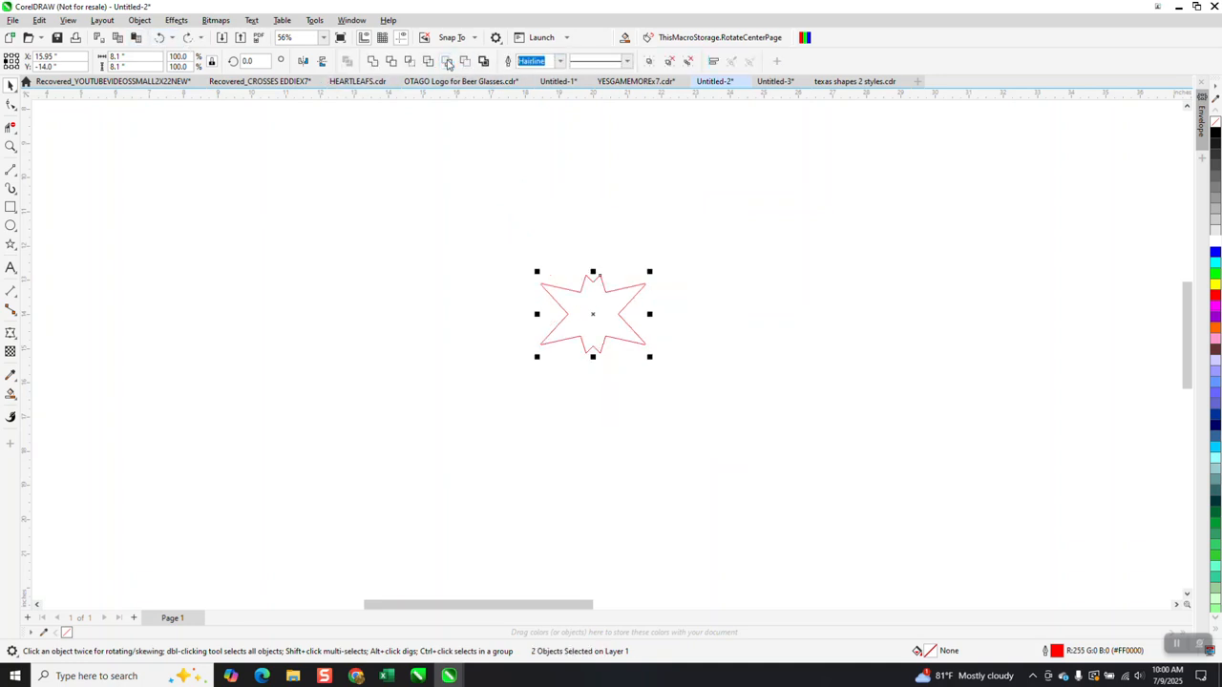
click(158, 38)
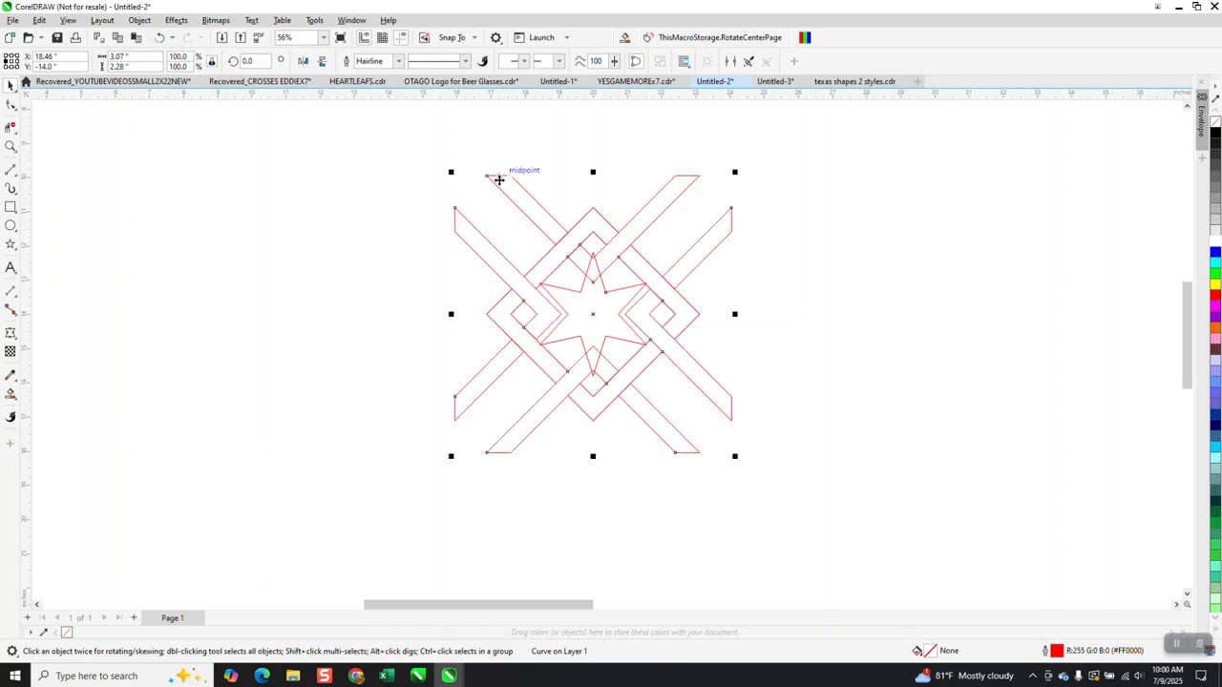
Combine the star and cross into a single curve and deselect it.
drag(405, 139, 880, 525)
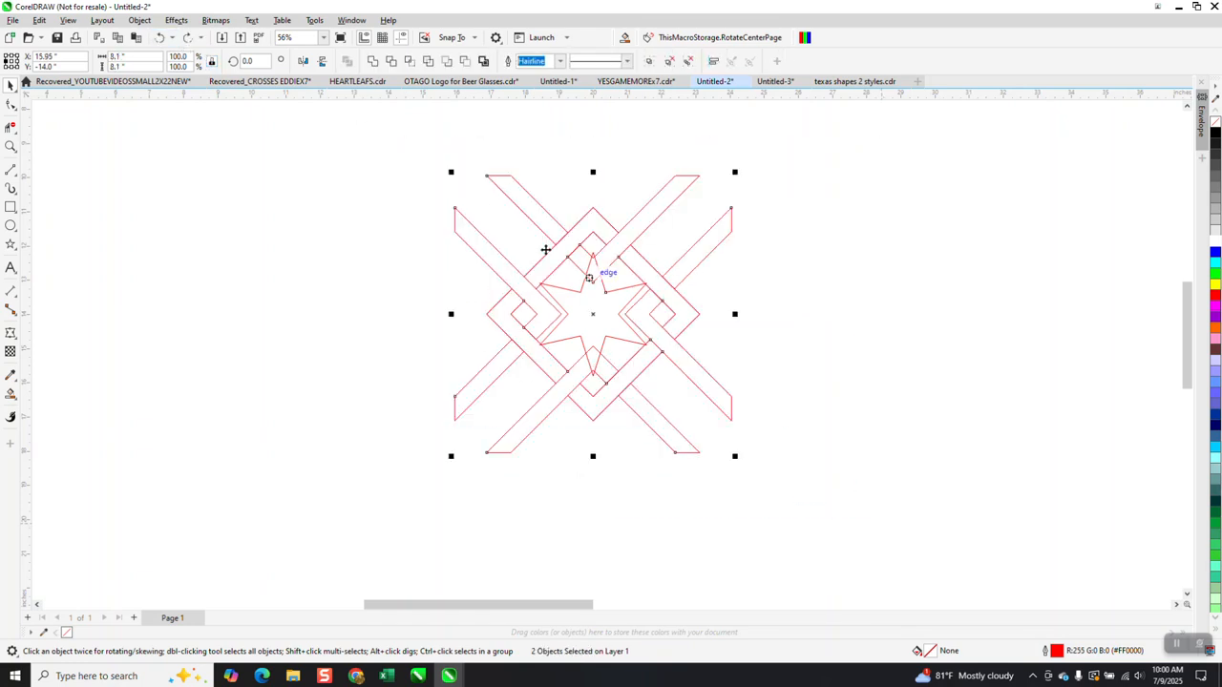
click(373, 61)
click(910, 332)
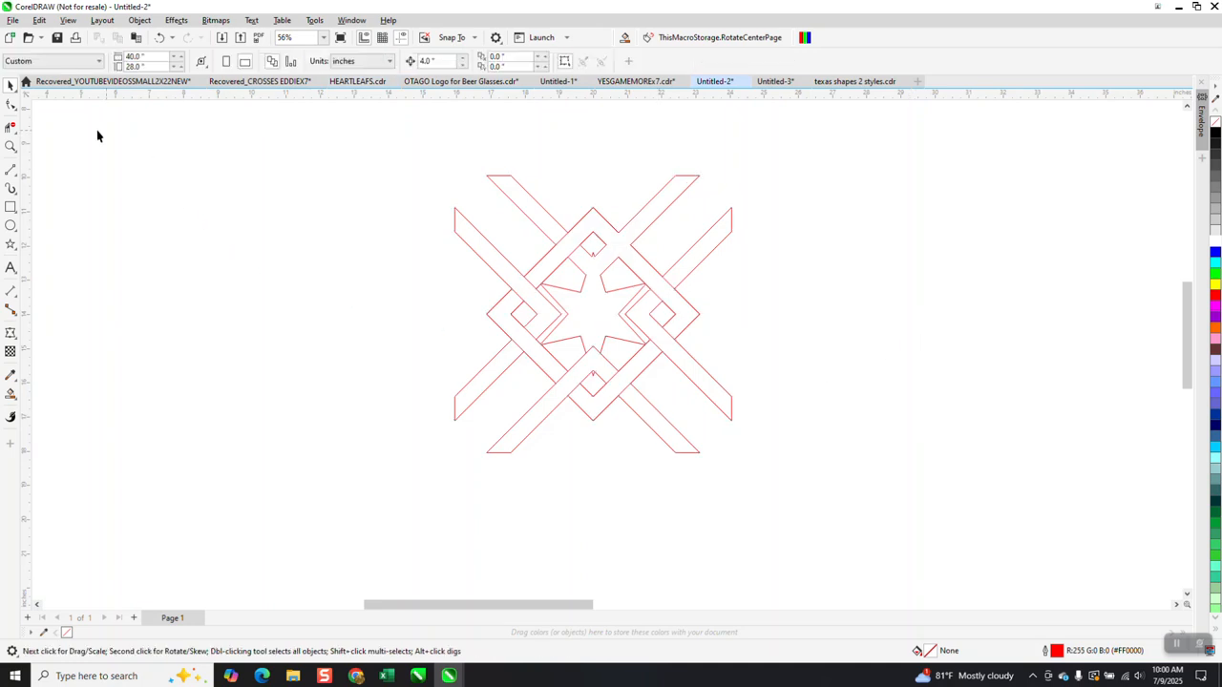
Zoom into the lower centre and delete the star segments crossing the bands there.
click(11, 146)
drag(573, 339, 657, 402)
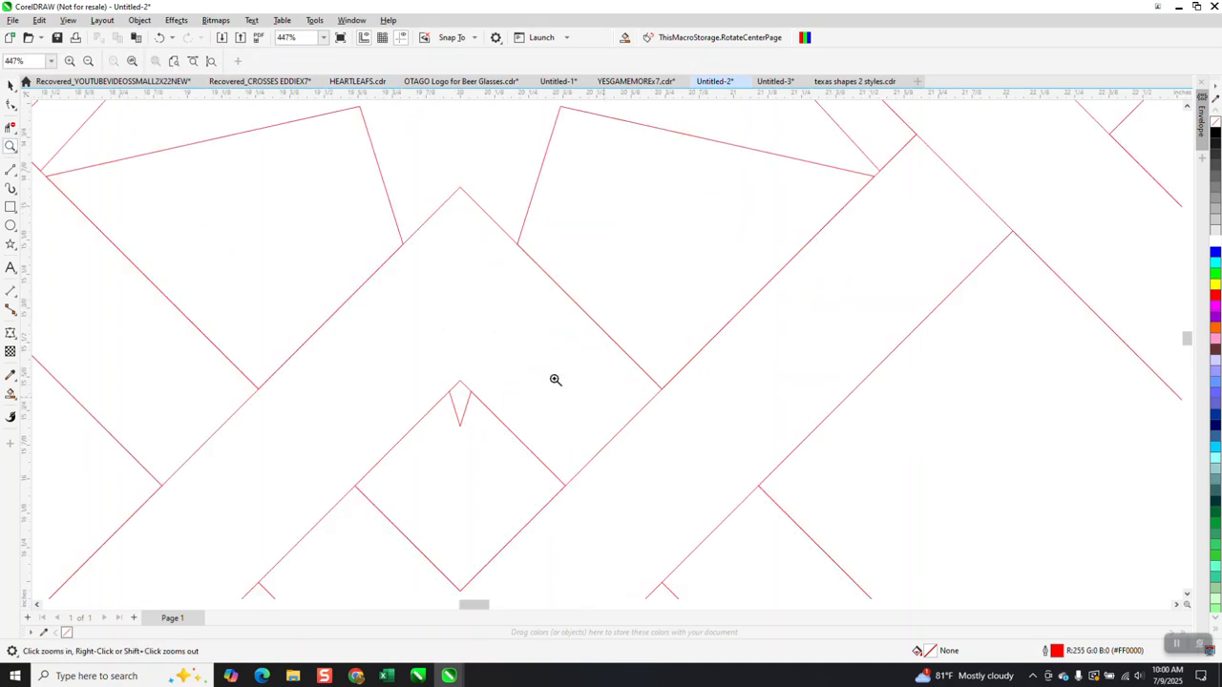
click(10, 127)
click(465, 204)
scroll(573, 422, down, 1)
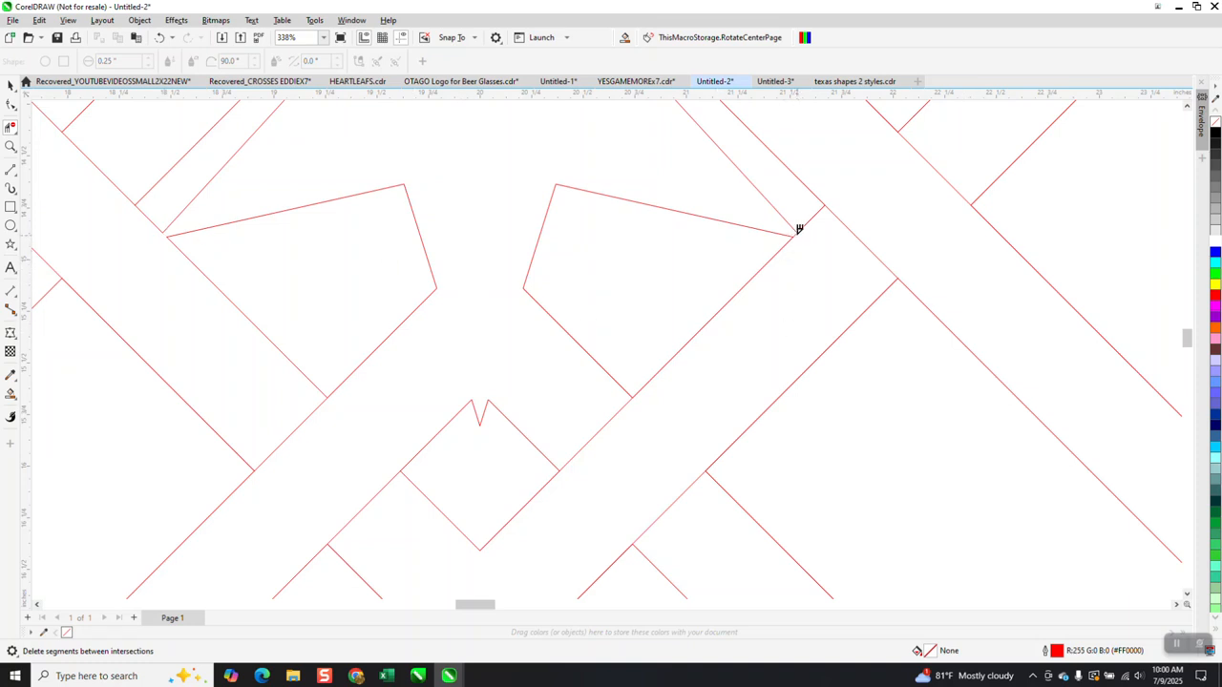
scroll(823, 371, down, 4)
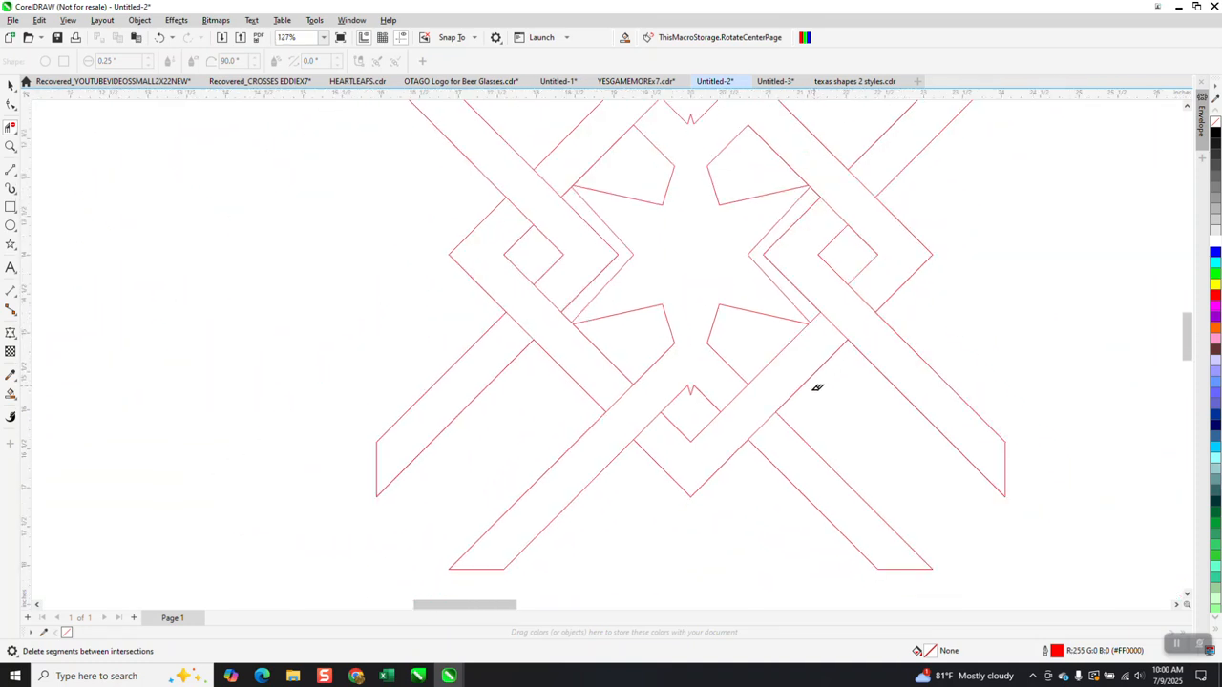
Zoom into the upper star area and remove the remaining overlapping segments.
click(11, 146)
drag(553, 155, 952, 264)
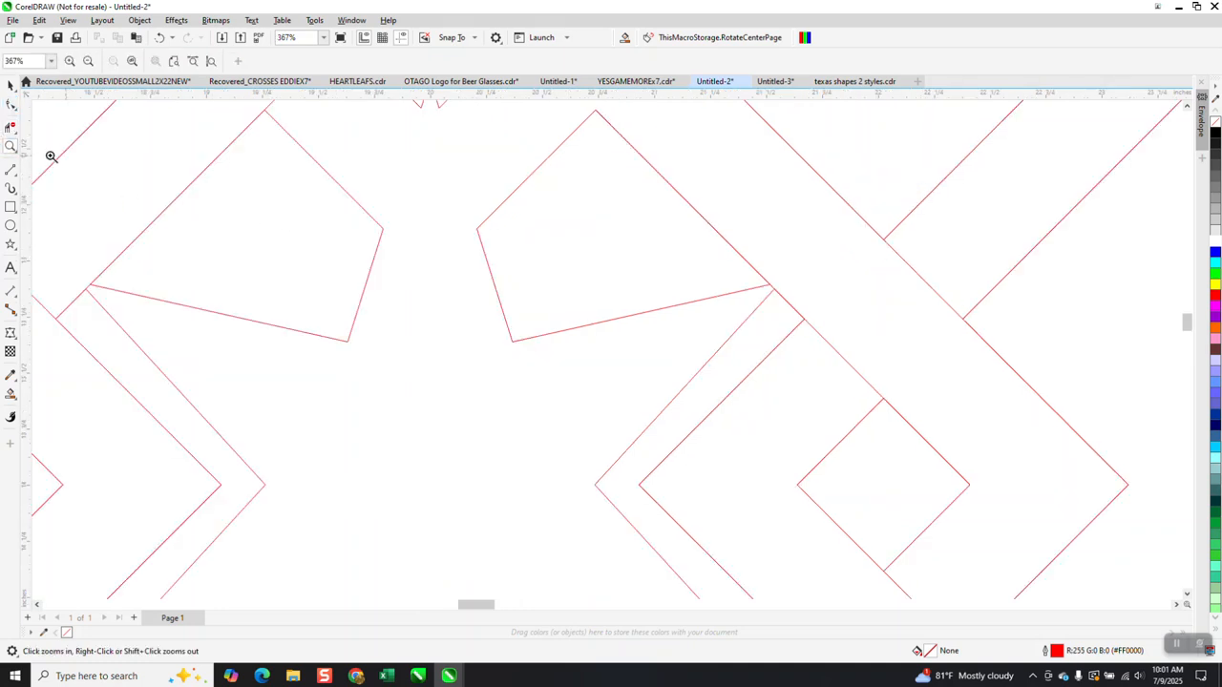
click(10, 128)
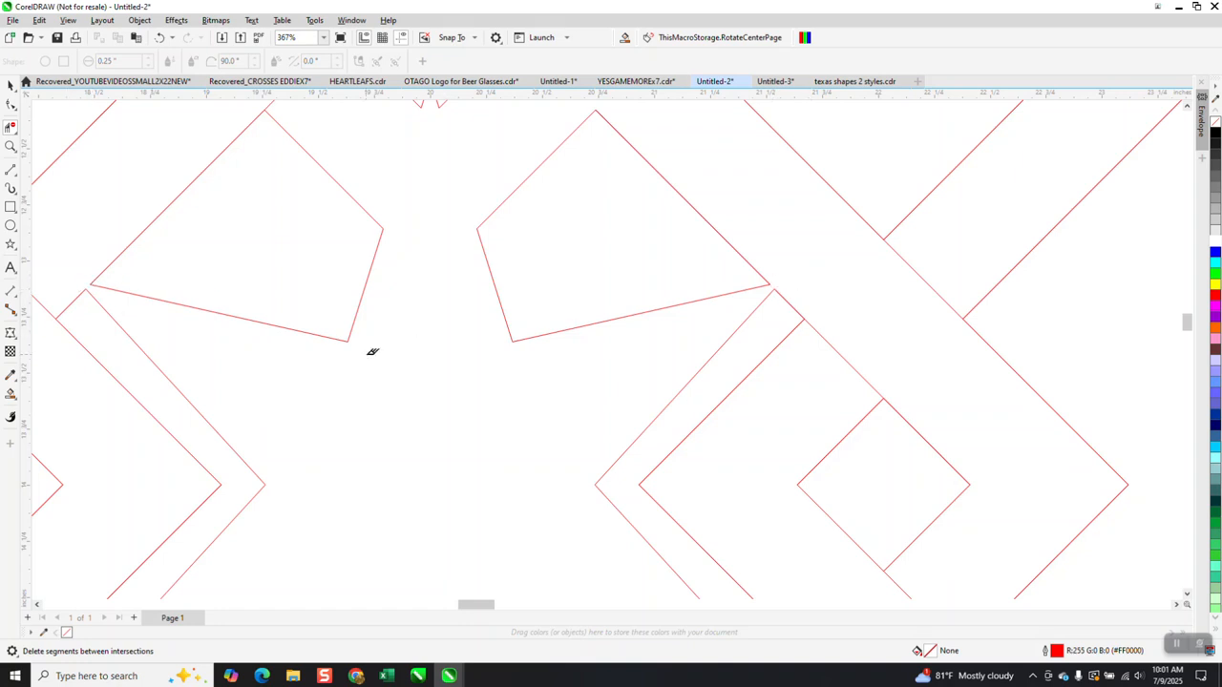
scroll(371, 347, down, 2)
scroll(397, 316, down, 2)
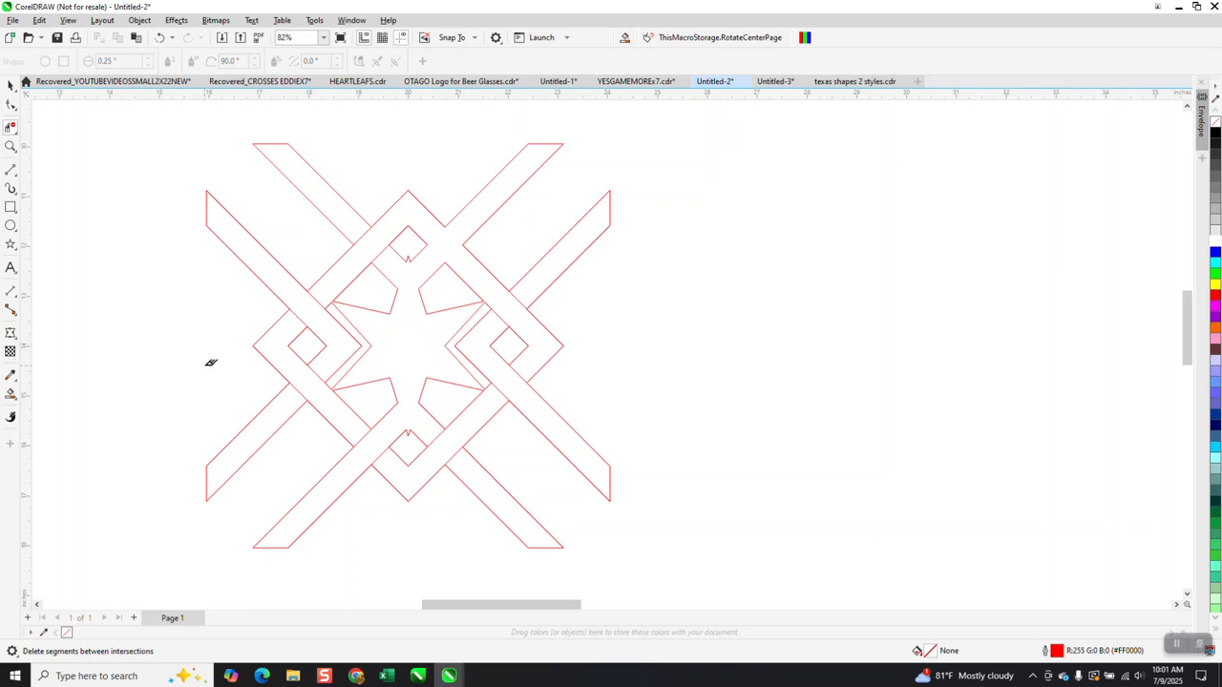
Smart-fill the star and inner bands solid blue.
click(10, 393)
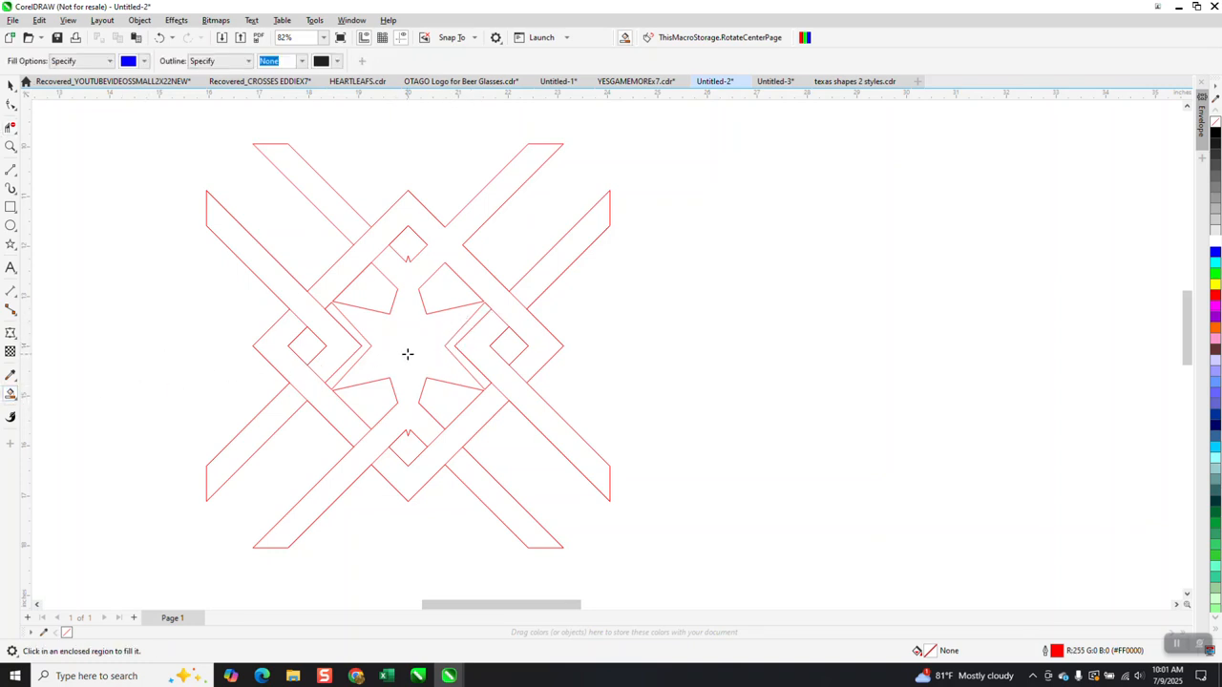
click(408, 355)
scroll(456, 374, down, 1)
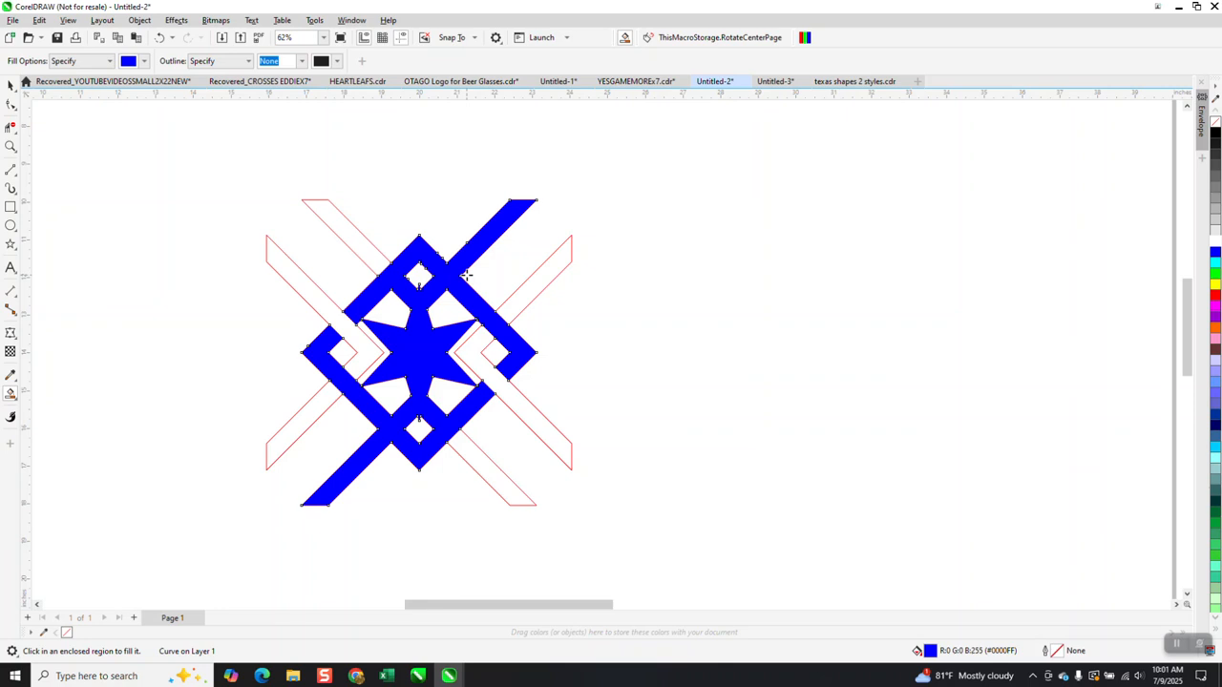
click(485, 467)
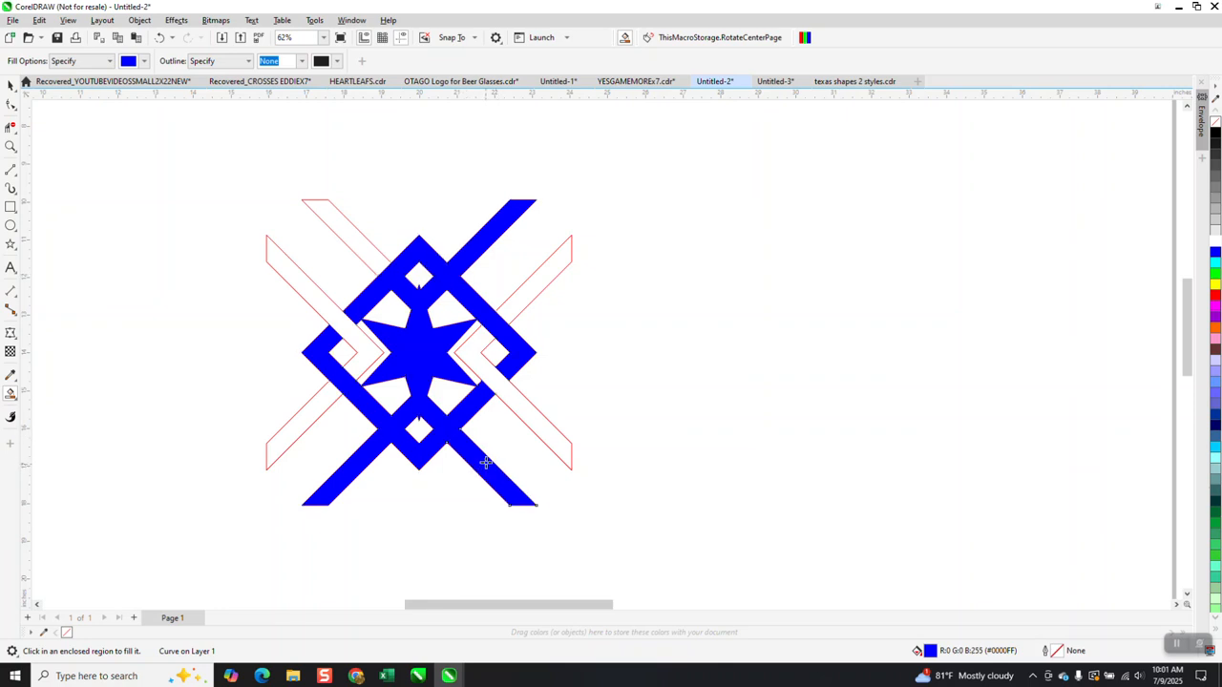
click(353, 234)
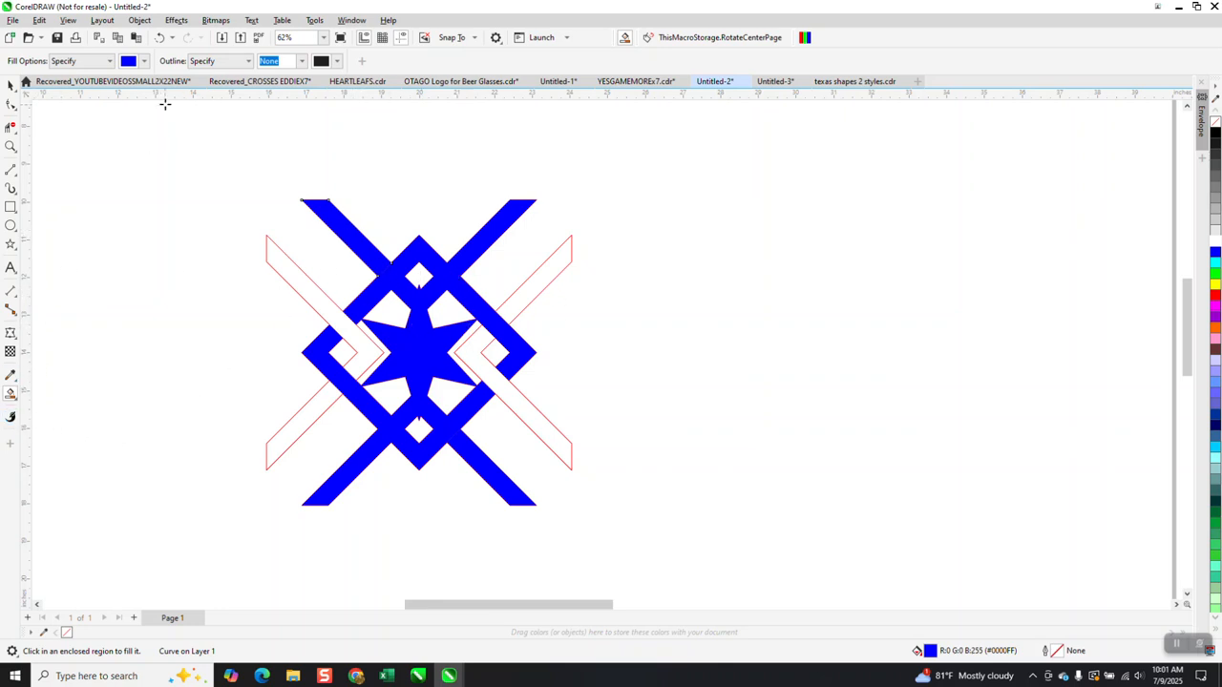
Fill the four outer diagonal strips solid red and select all the filled pieces.
click(145, 61)
click(229, 142)
click(246, 142)
click(315, 308)
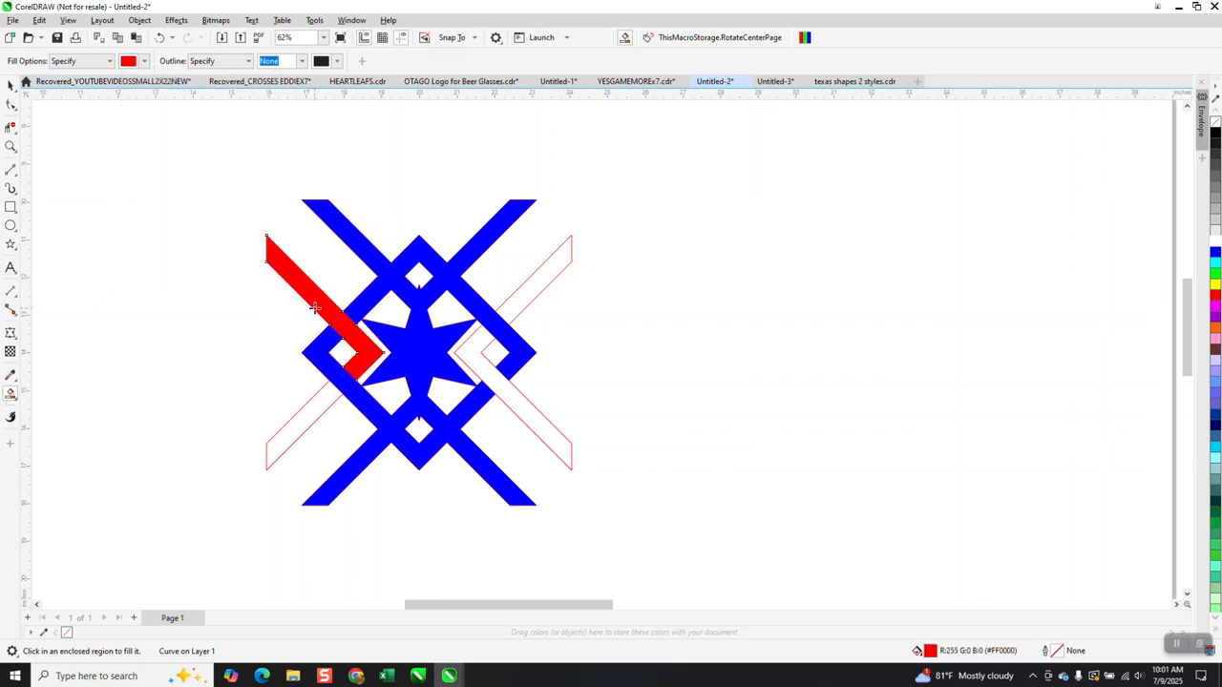
click(320, 399)
click(513, 376)
click(528, 291)
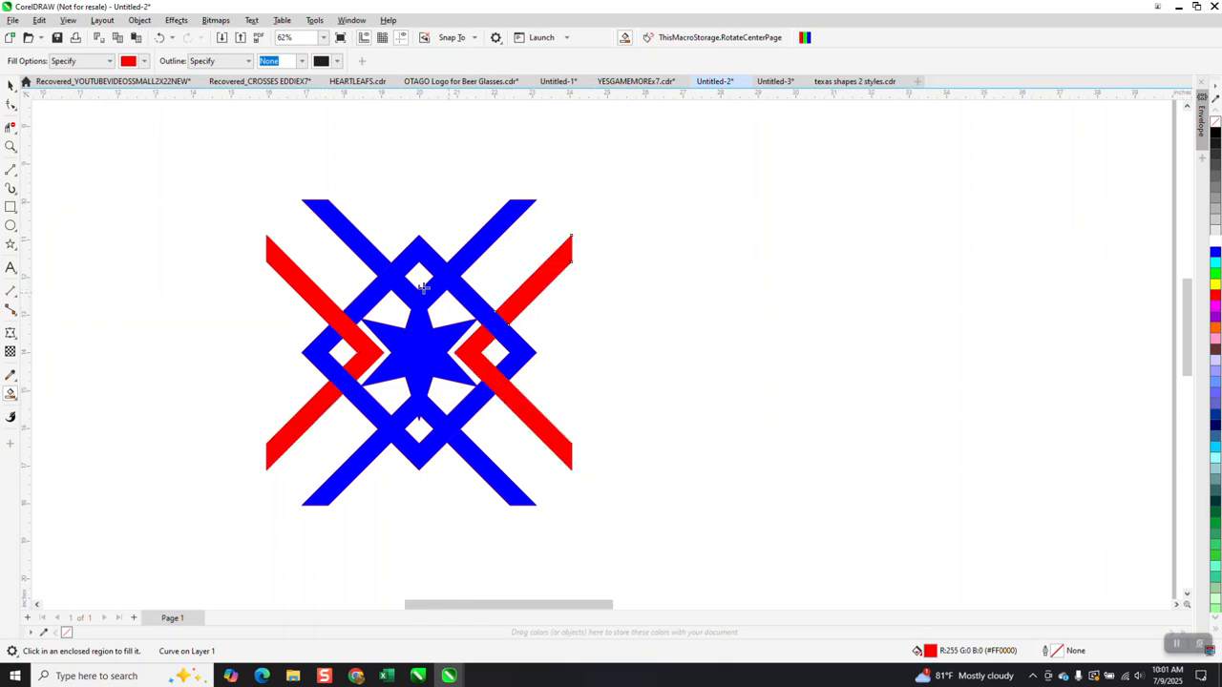
click(11, 84)
drag(231, 155, 735, 587)
key(ctrl+g)
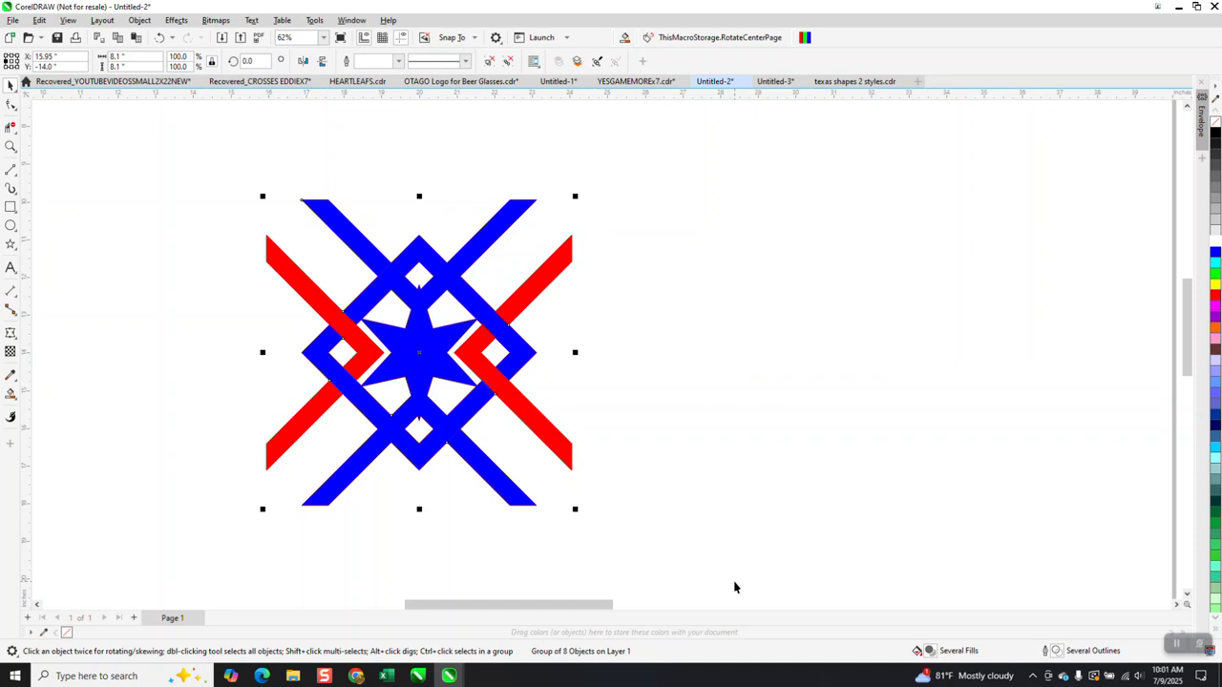
drag(144, 58, 108, 60)
text(4)
key(Return)
click(603, 172)
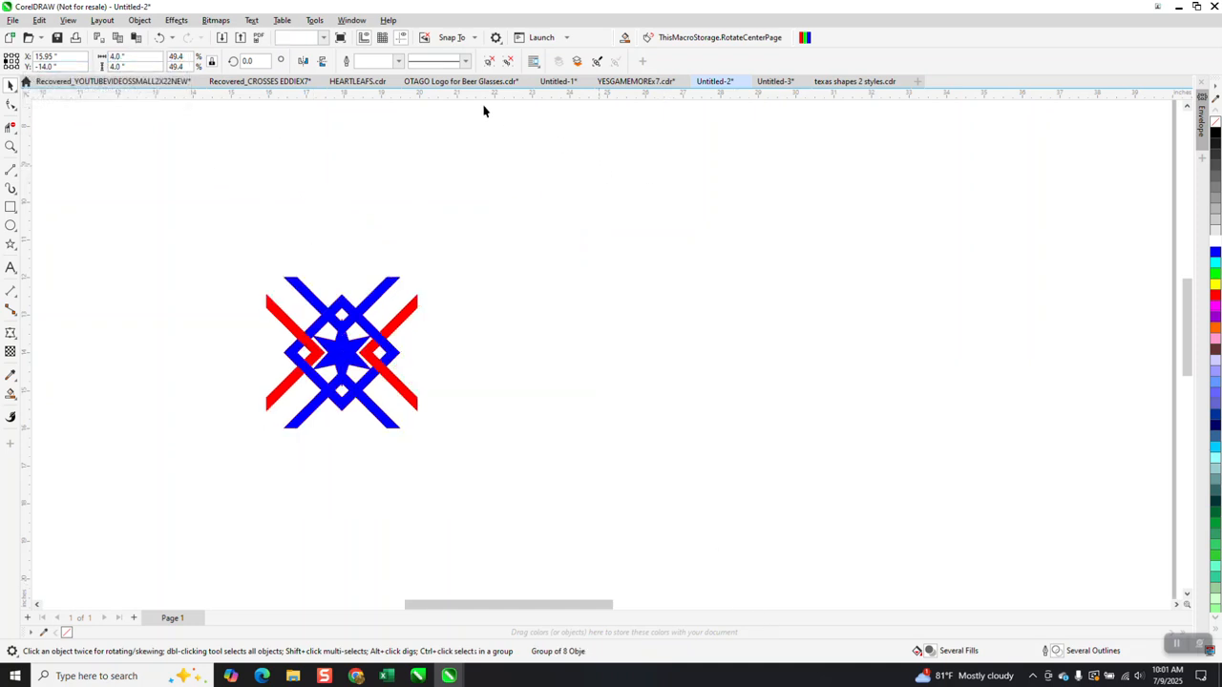
click(396, 286)
key(ctrl+d)
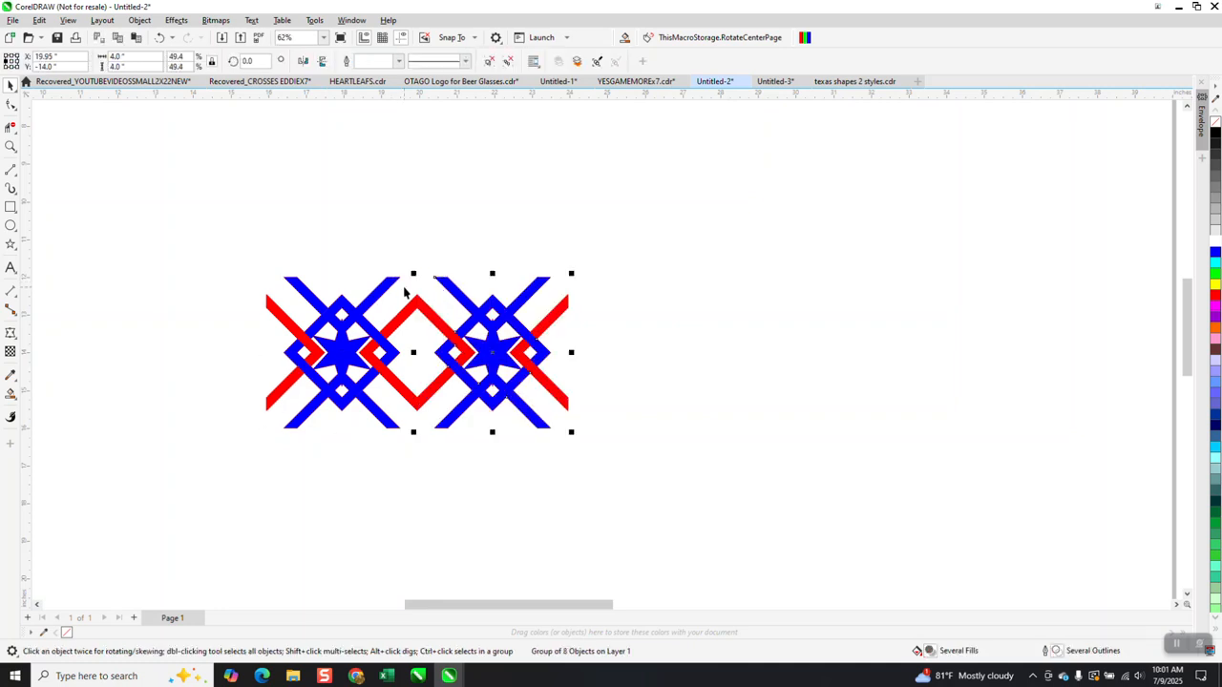
key(ctrl+d)
key(ctrl+d)
key(ctrl+d)
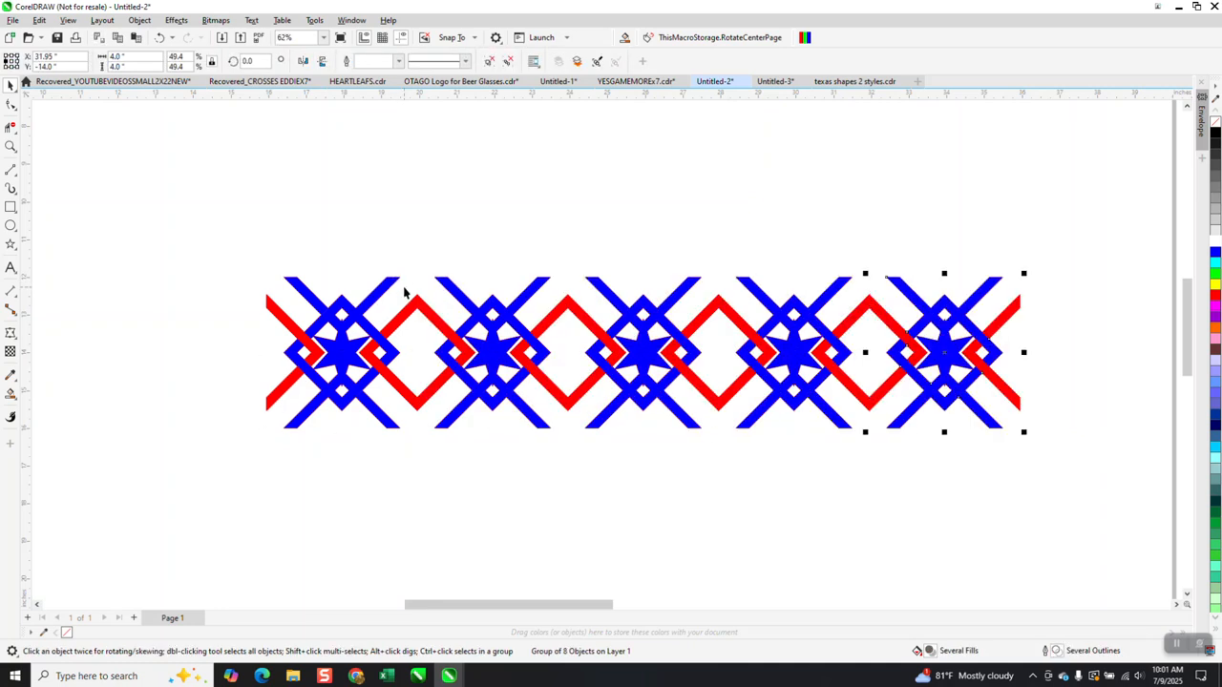
scroll(365, 174, down, 2)
drag(245, 203, 840, 391)
key(ctrl+d)
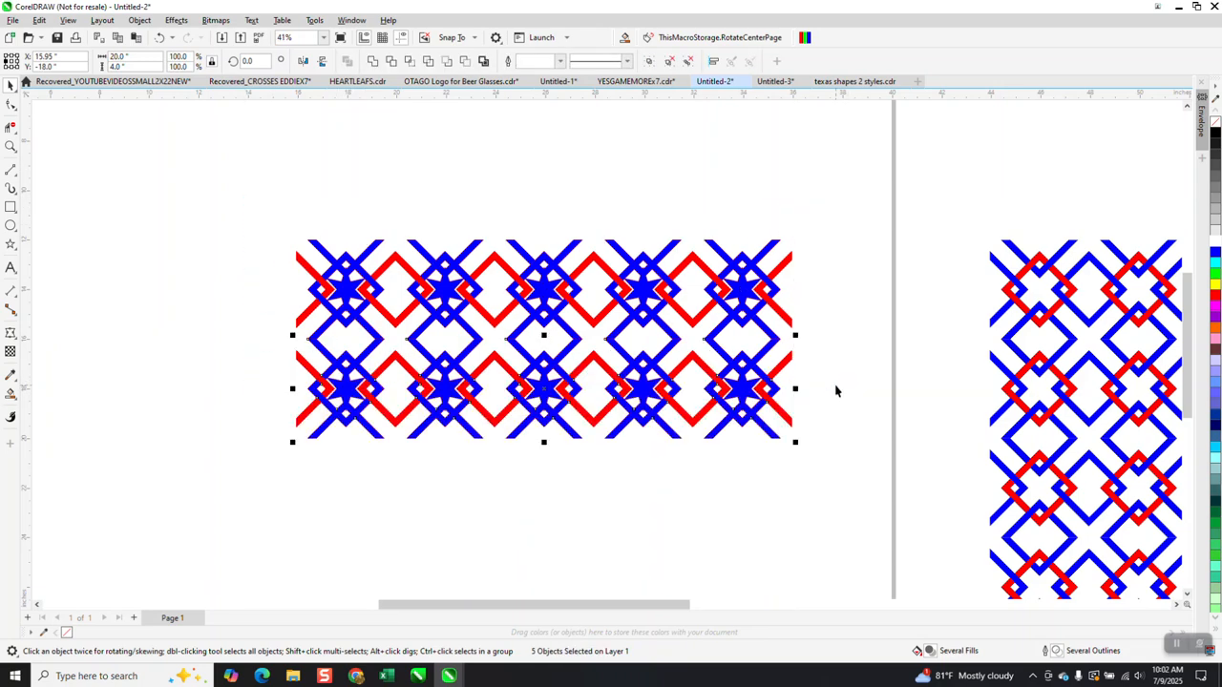
key(ctrl+d)
key(ctrl+d)
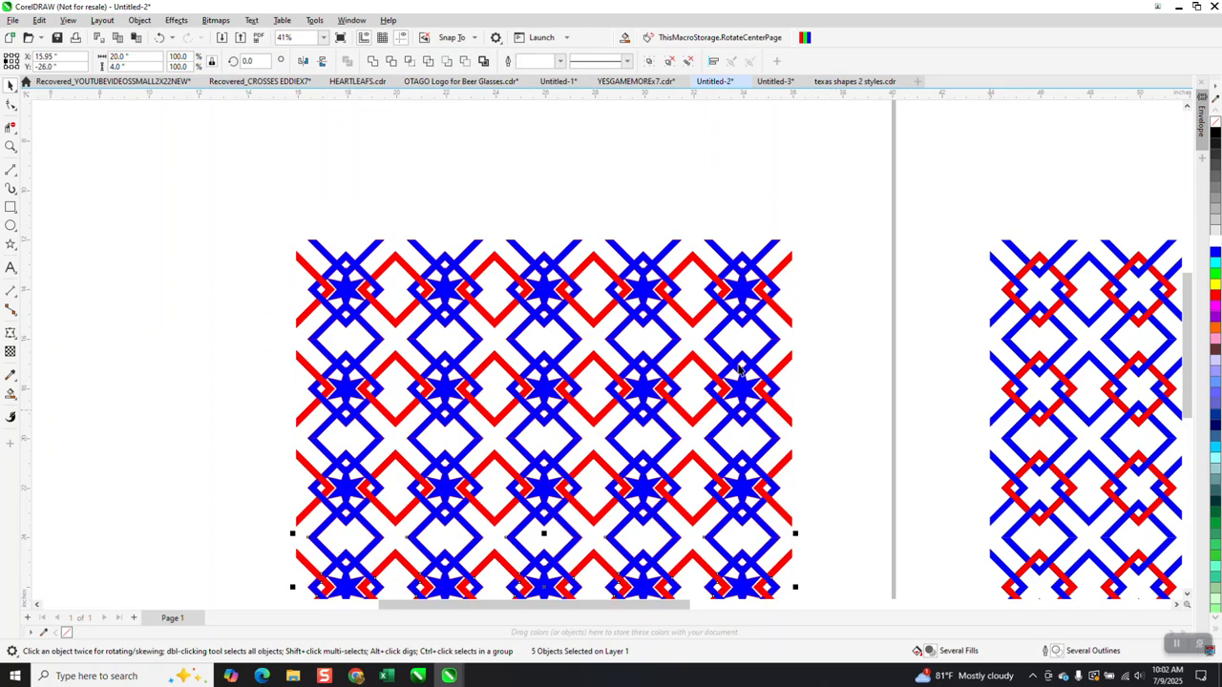
click(10, 146)
drag(424, 250, 498, 330)
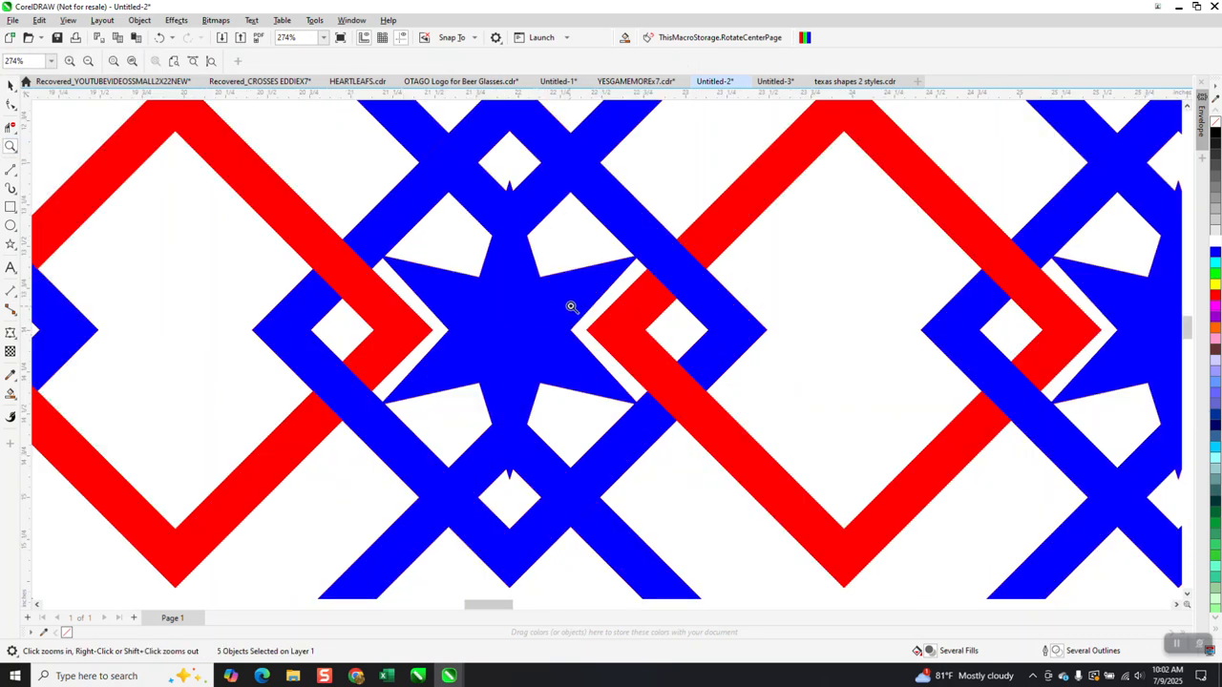
right_click(572, 304)
right_click(563, 300)
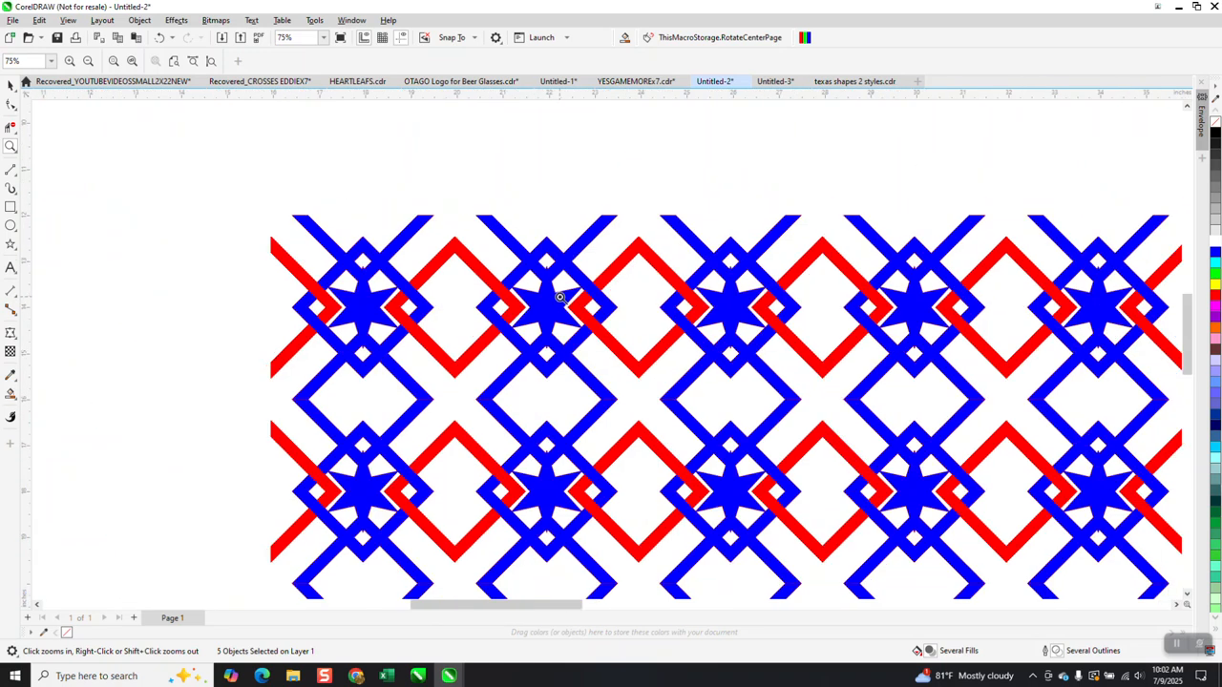
right_click(561, 298)
right_click(570, 288)
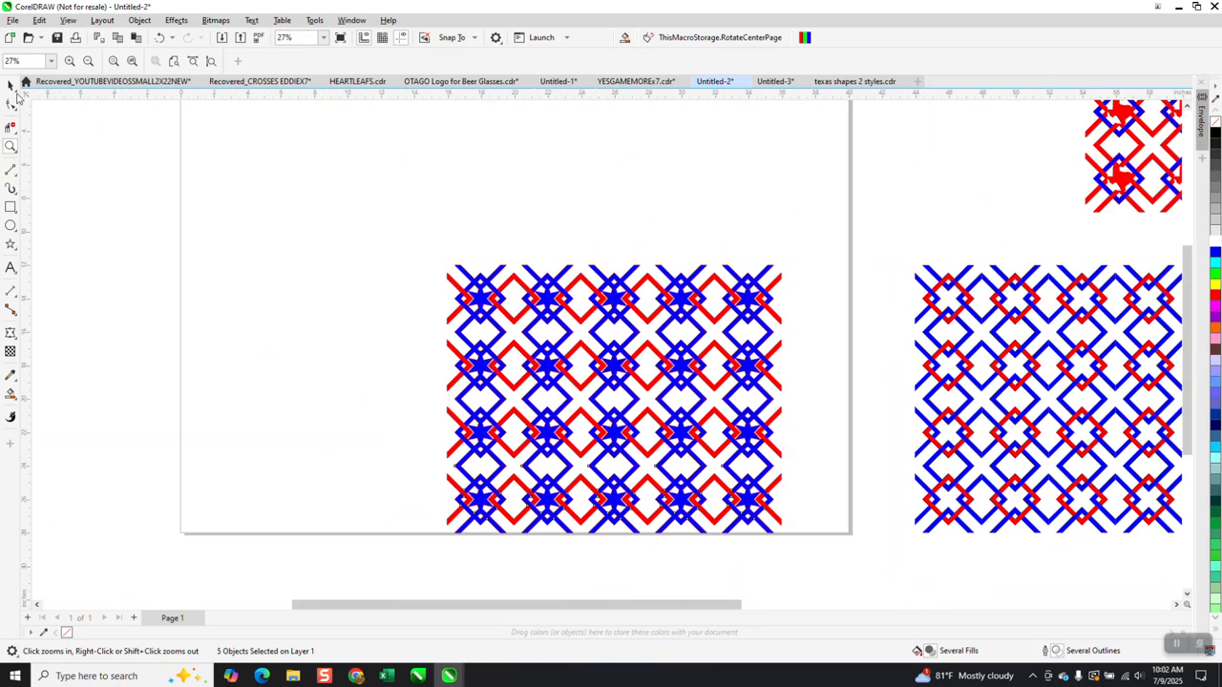
Drag a copy of the top-left star tile to the left of the pattern, then select everything.
click(10, 85)
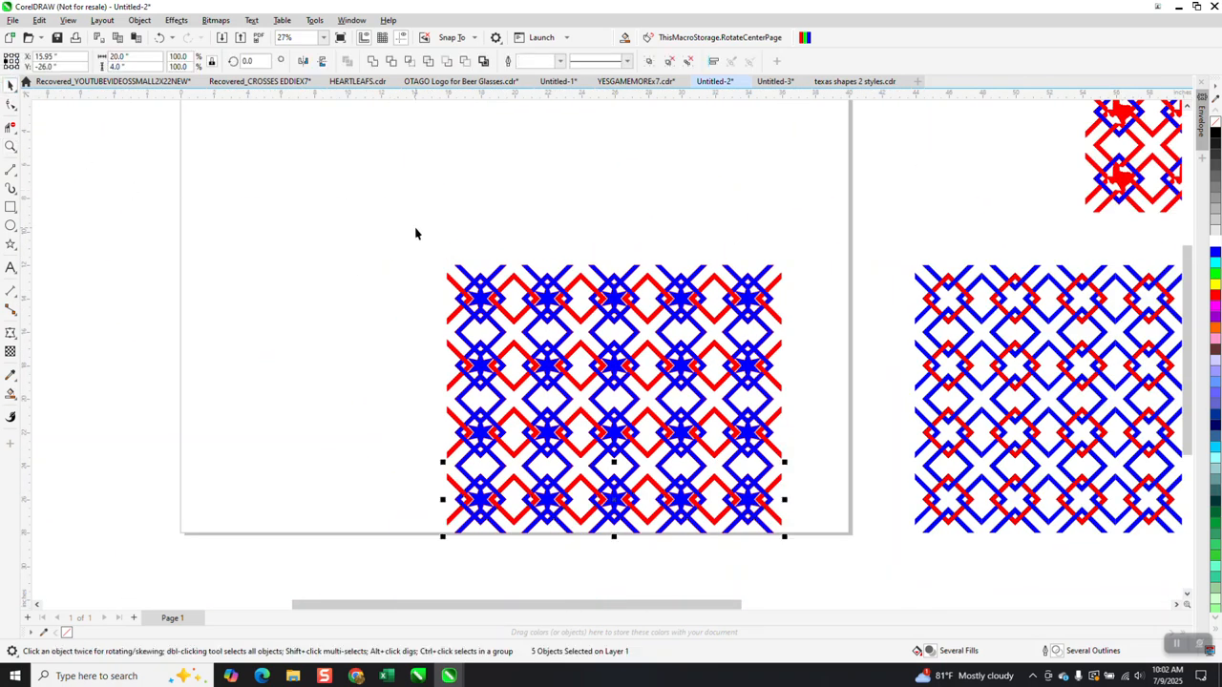
click(484, 301)
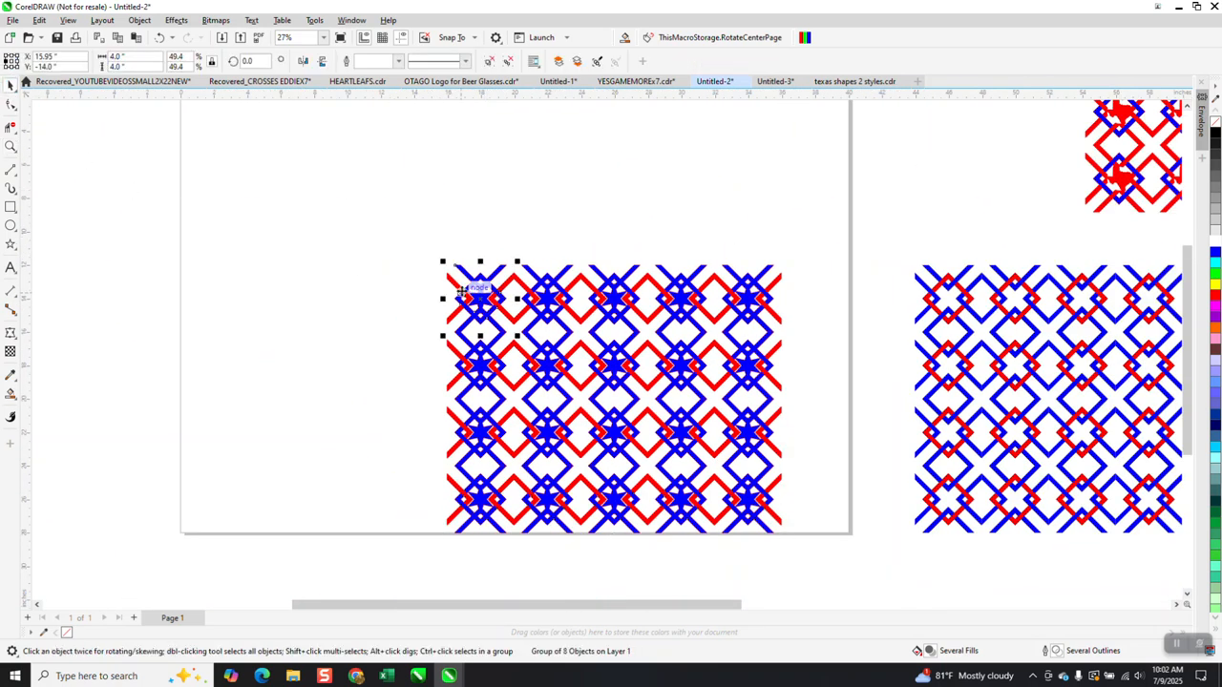
drag(463, 290, 378, 284)
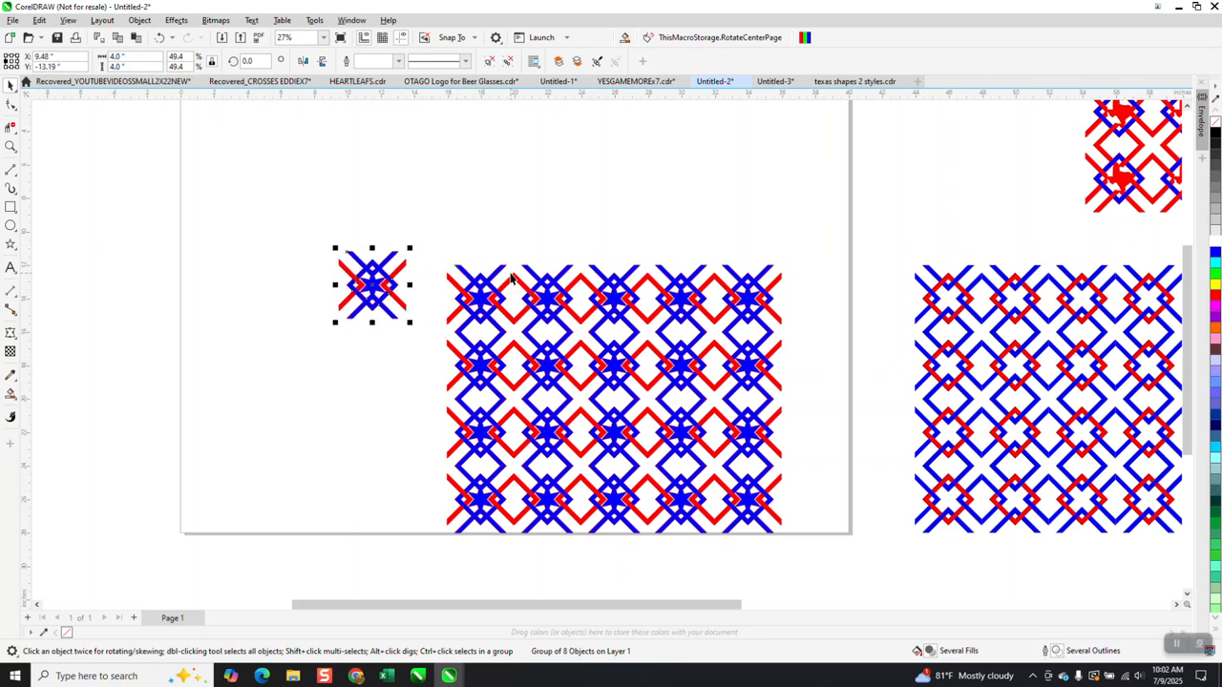
drag(309, 189, 859, 590)
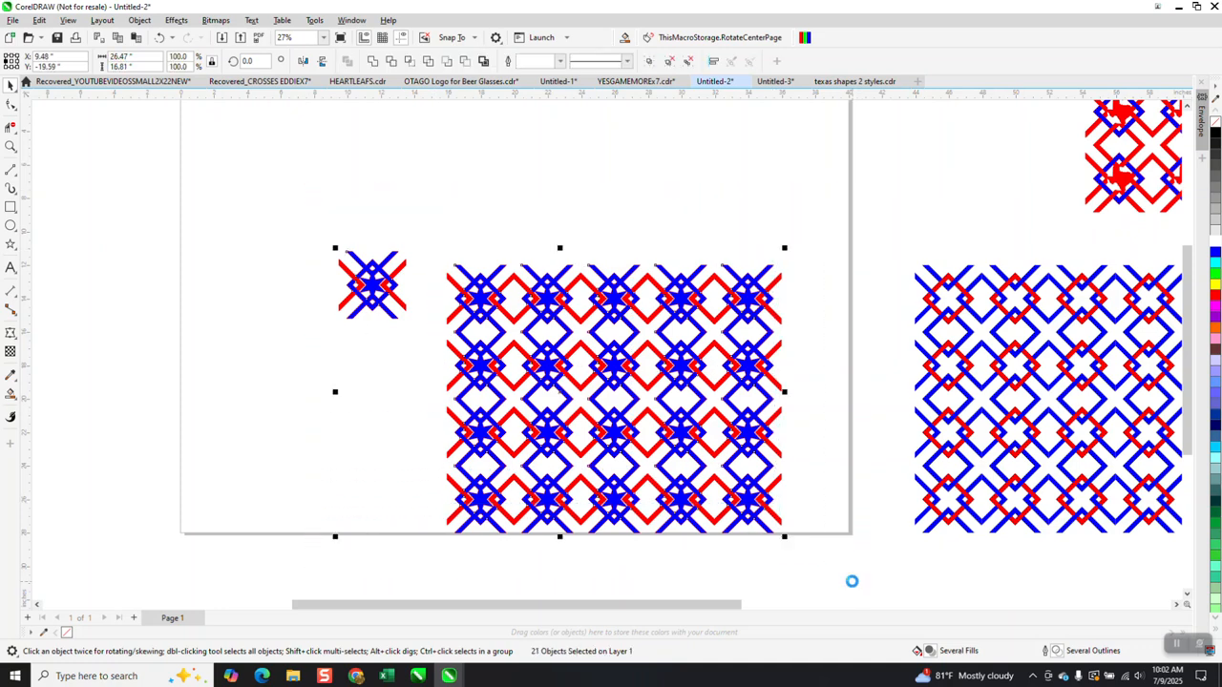
Revert through the undo history to the bare red-outlined cross, without the star.
click(173, 39)
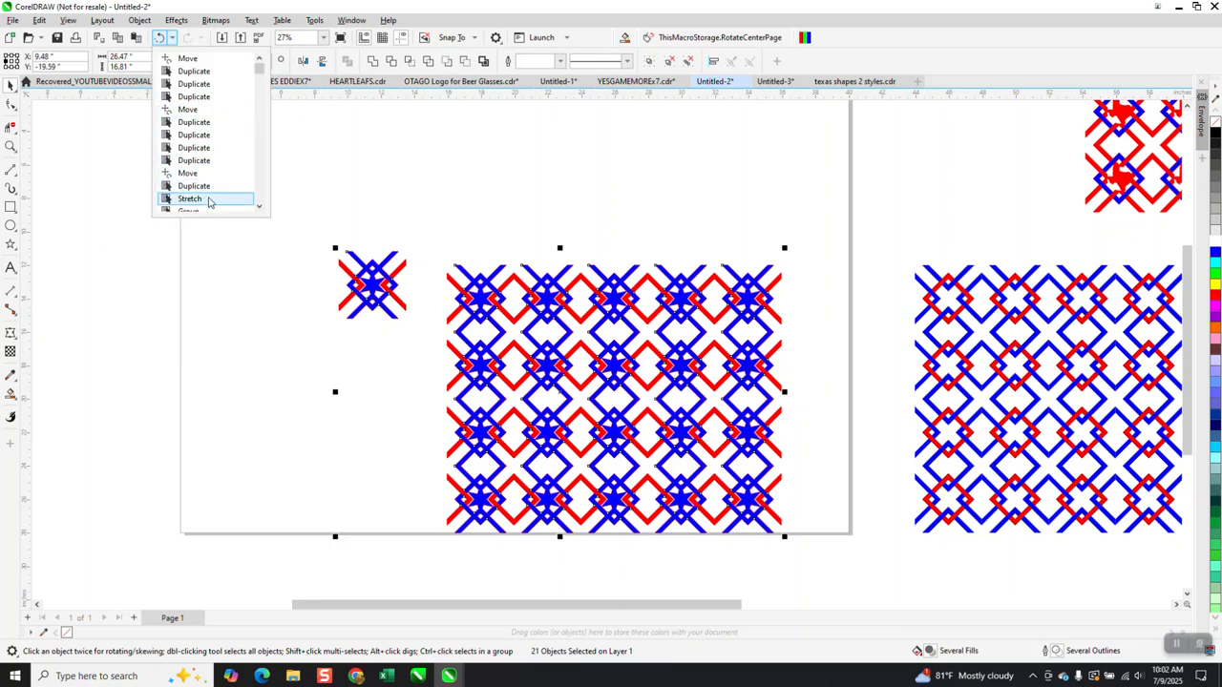
scroll(240, 199, down, 2)
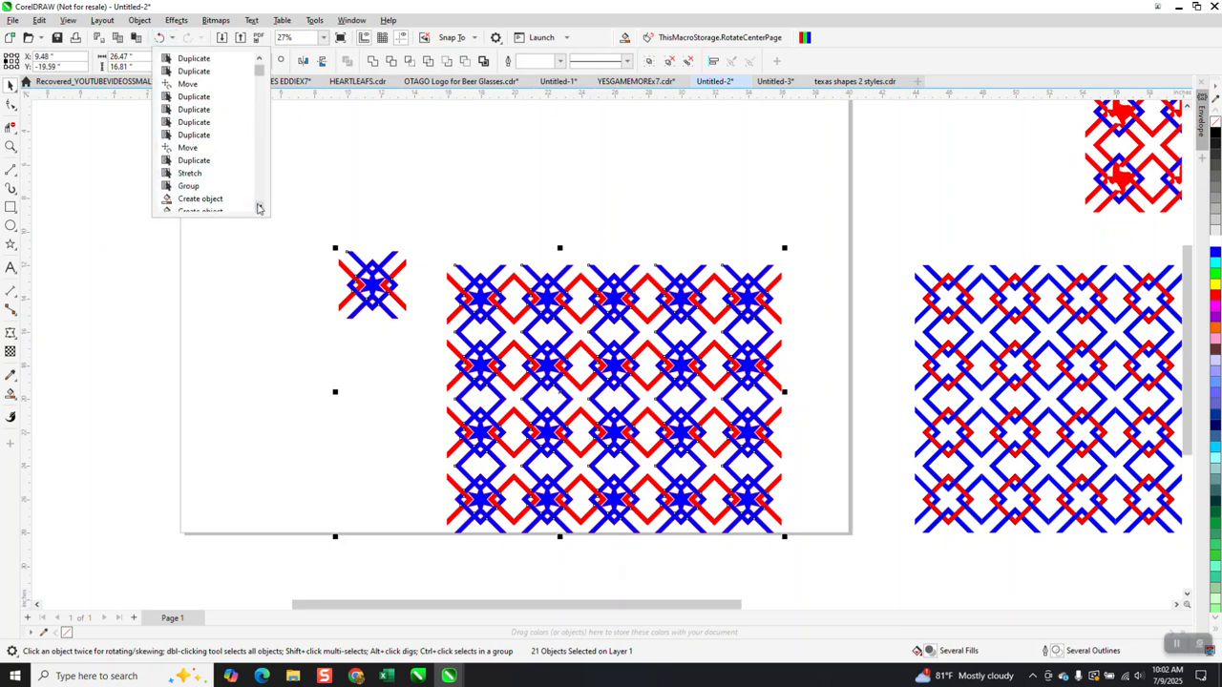
click(220, 191)
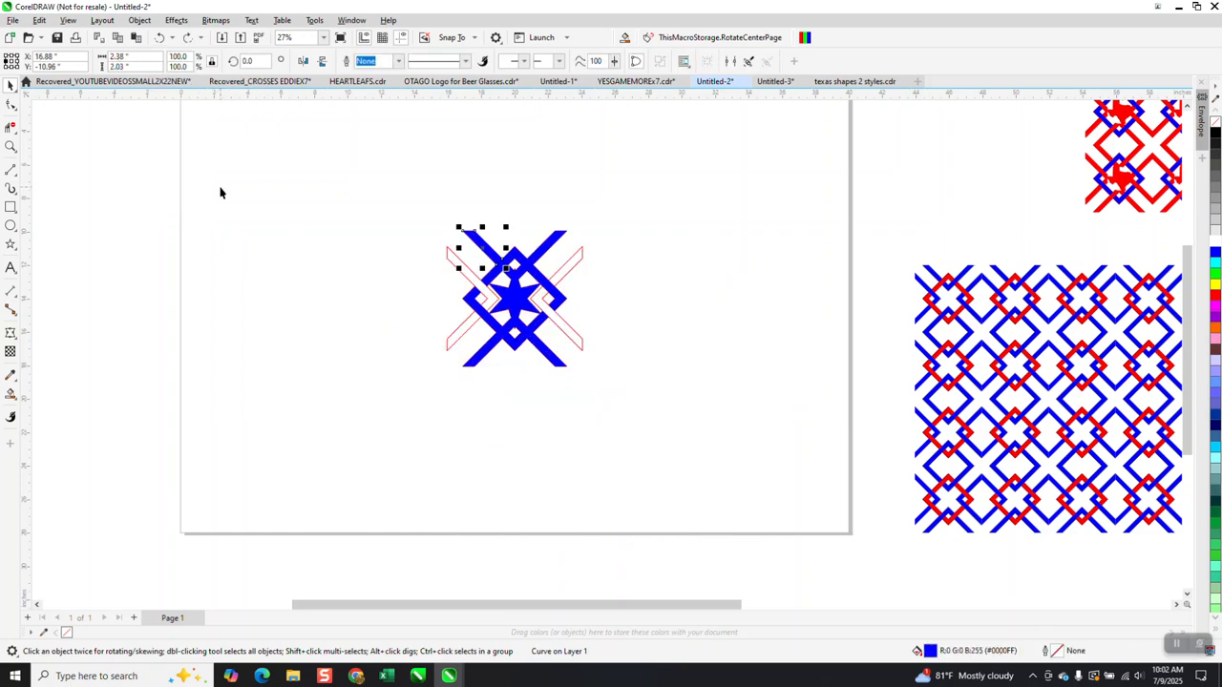
click(161, 38)
click(161, 38)
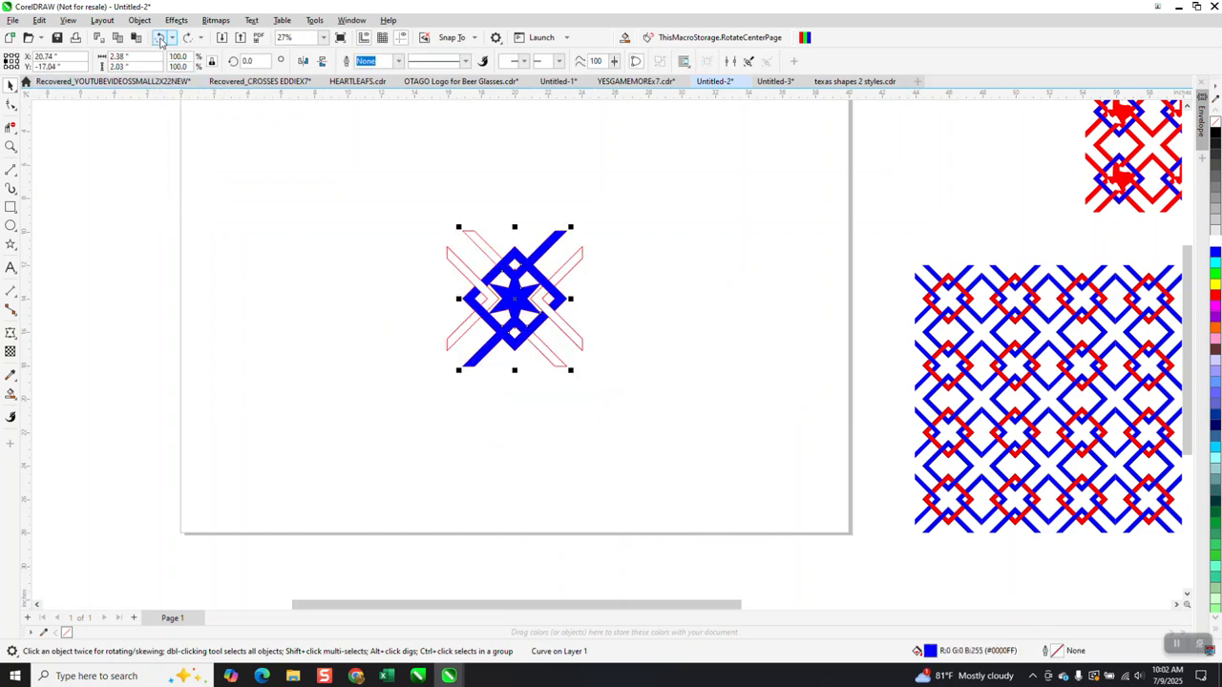
click(160, 38)
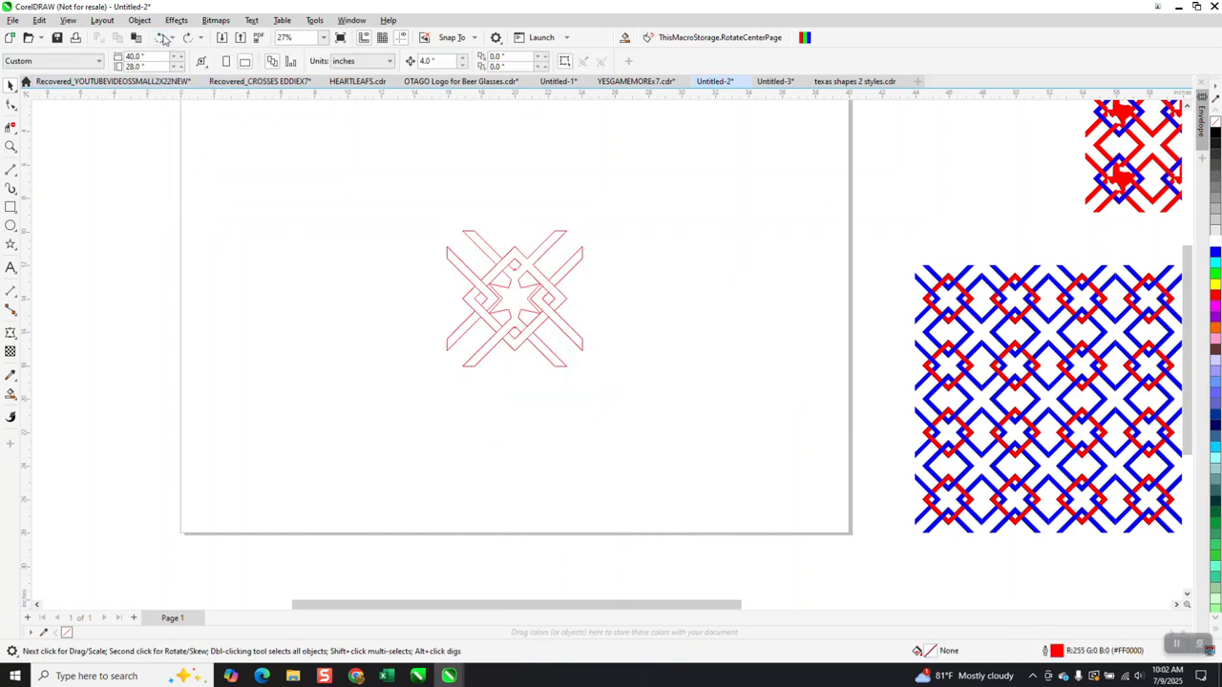
click(163, 38)
click(162, 39)
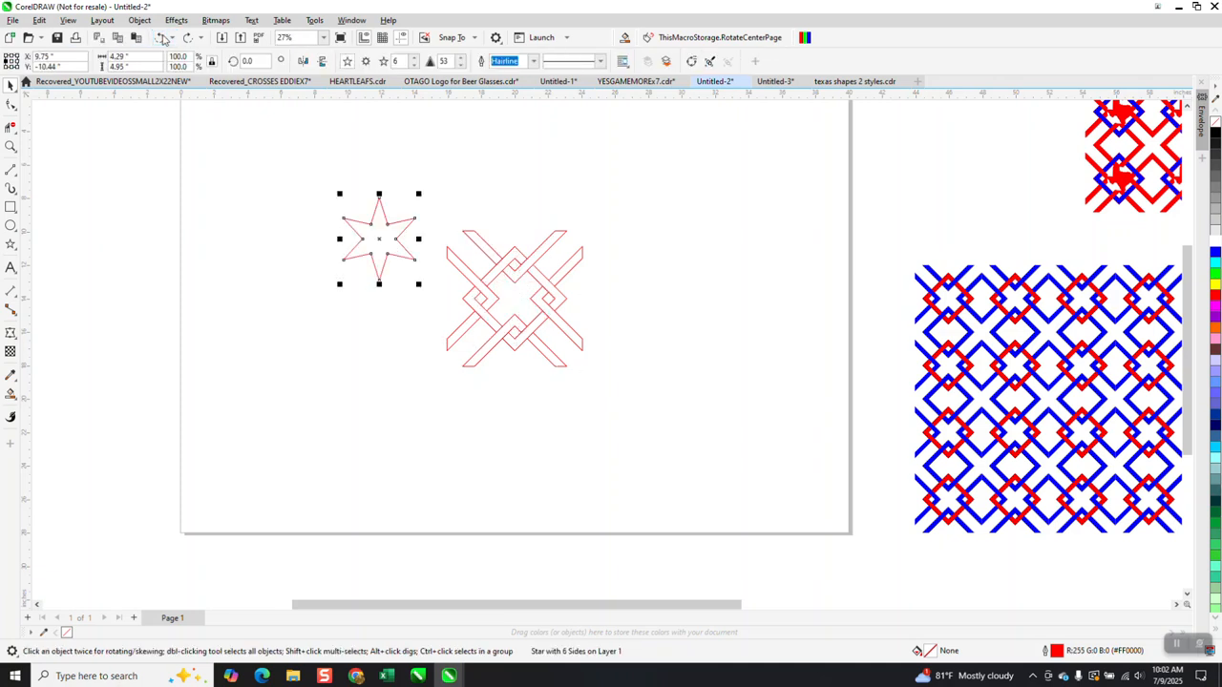
key(ctrl+z)
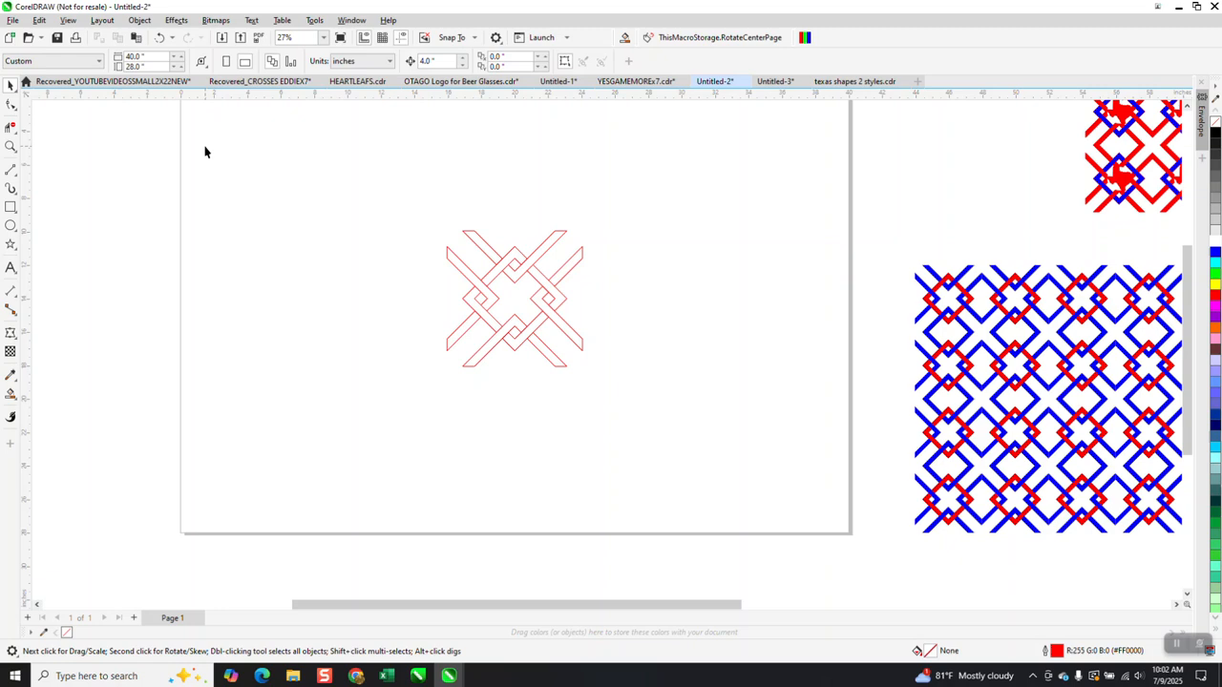
right_click(206, 150)
Paste the cross pattern back and move the small cross and red outline group upward.
click(273, 248)
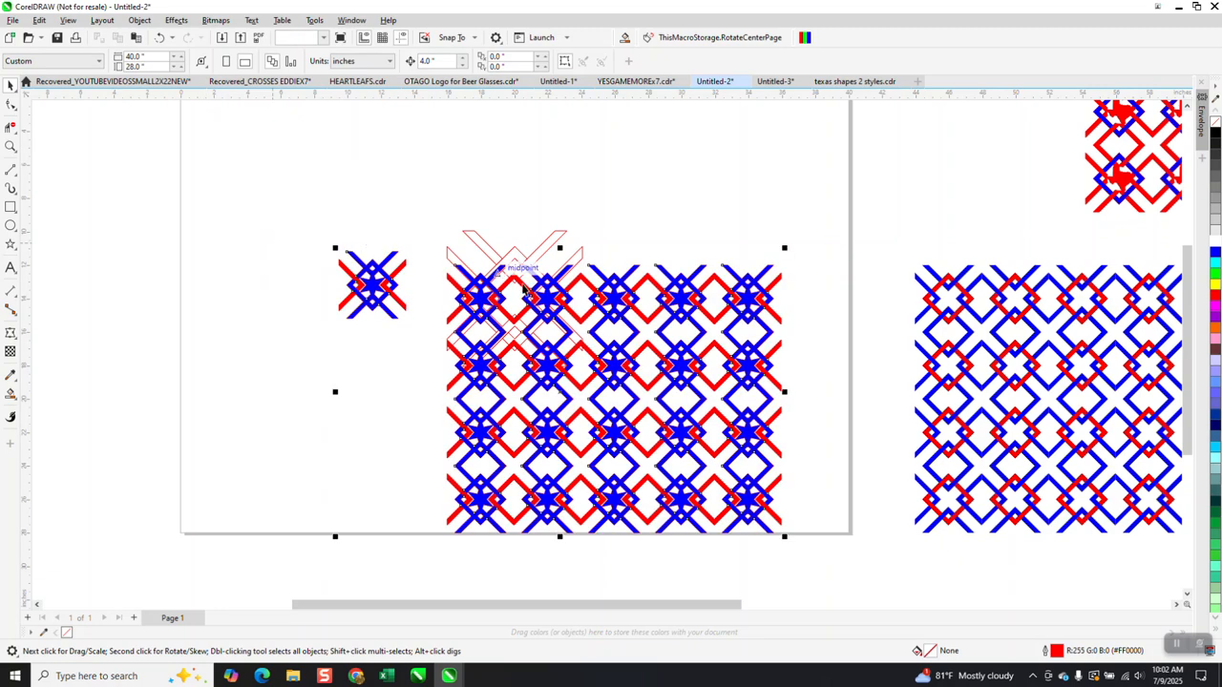
click(396, 273)
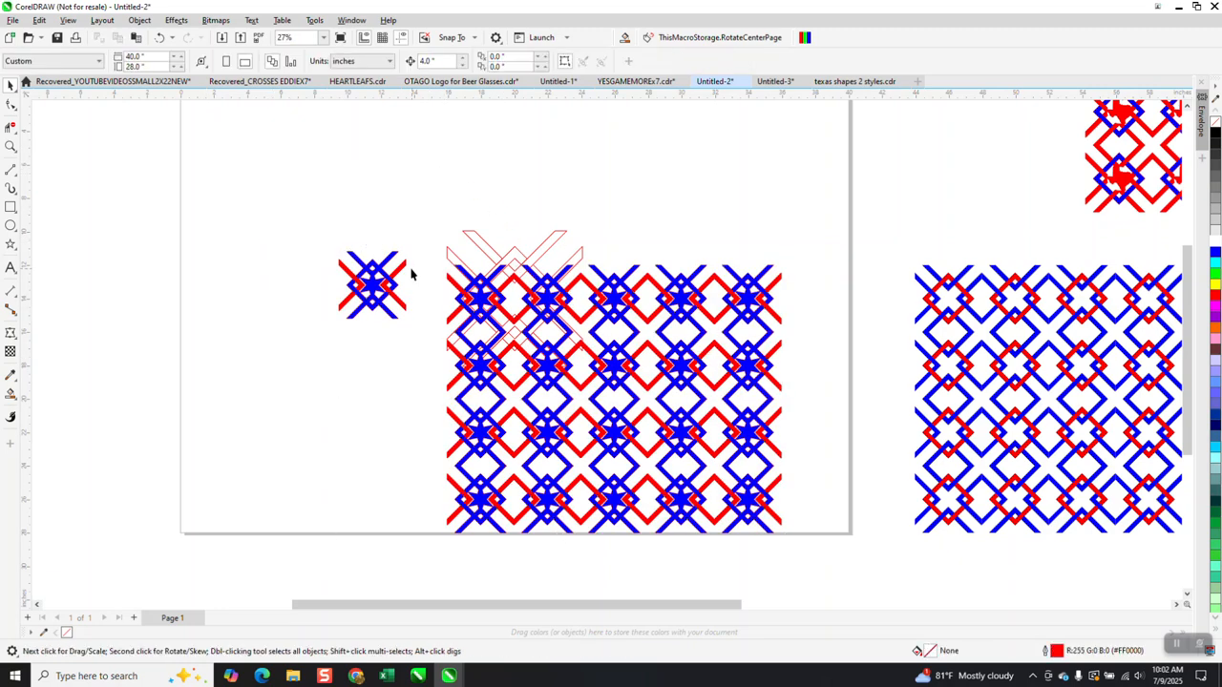
drag(389, 250, 363, 128)
drag(559, 315, 308, 392)
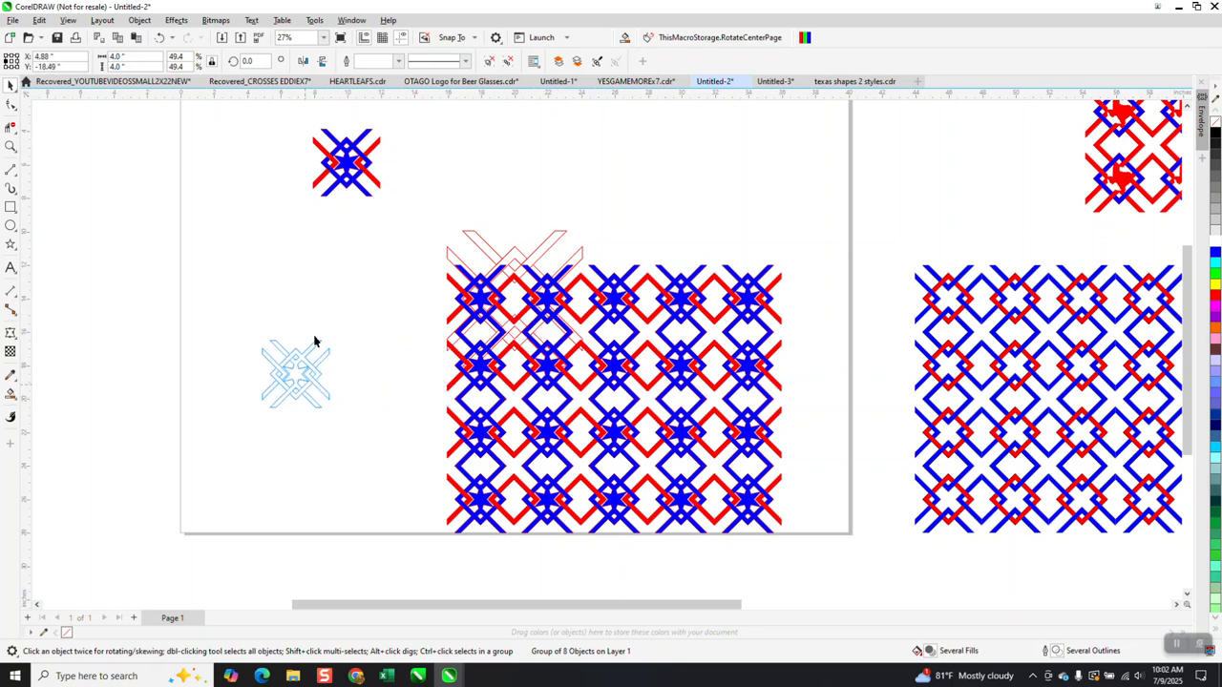
click(160, 37)
drag(481, 239, 587, 146)
drag(620, 205, 626, 159)
scroll(504, 242, down, 1)
Group the pattern, nudge it left off the page, and centre the red outline cross.
mouse_move(433, 248)
mouse_down()
mouse_move(702, 397)
mouse_move(761, 455)
mouse_up()
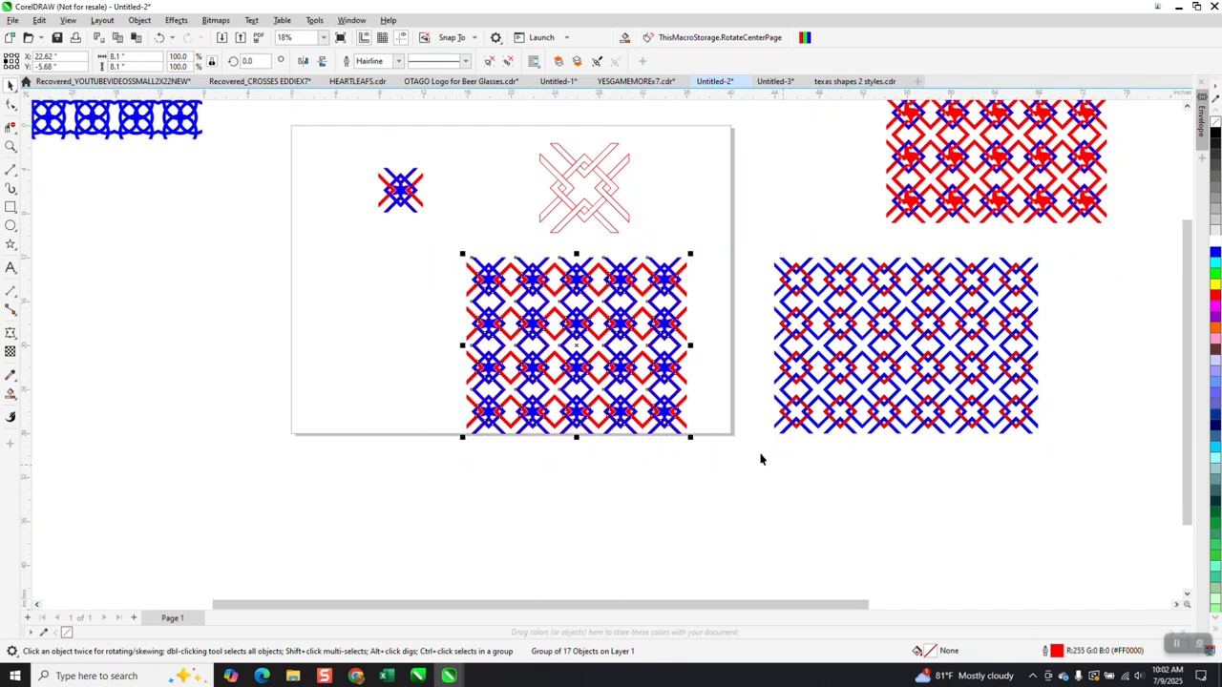
key(ctrl+g)
key(Left)
key(Left)
key(Left)
key(Left)
key(Left)
key(Left)
key(Left)
key(Left)
key(Left)
key(Left)
key(Left)
key(Left)
key(Left)
key(Left)
key(Left)
key(Left)
key(Left)
key(Left)
key(Left)
key(Left)
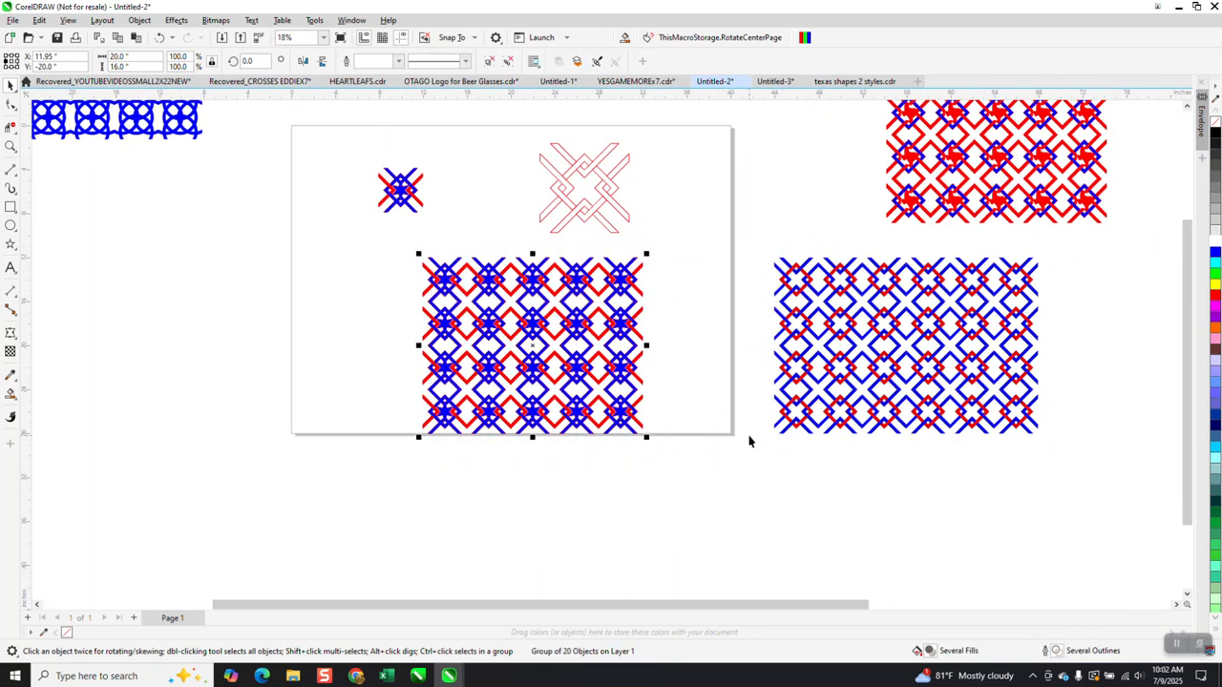
click(594, 179)
key(p)
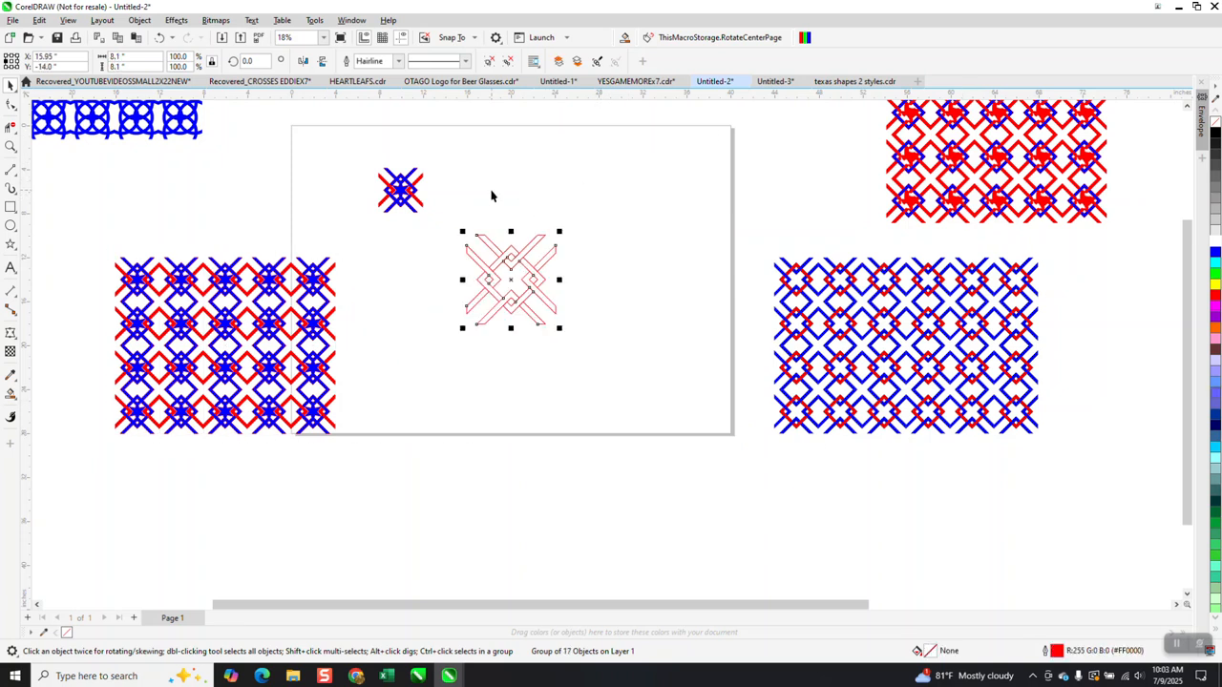
Smart-fill the centre diamond of the outline cross red and nudge the new shape right.
click(11, 146)
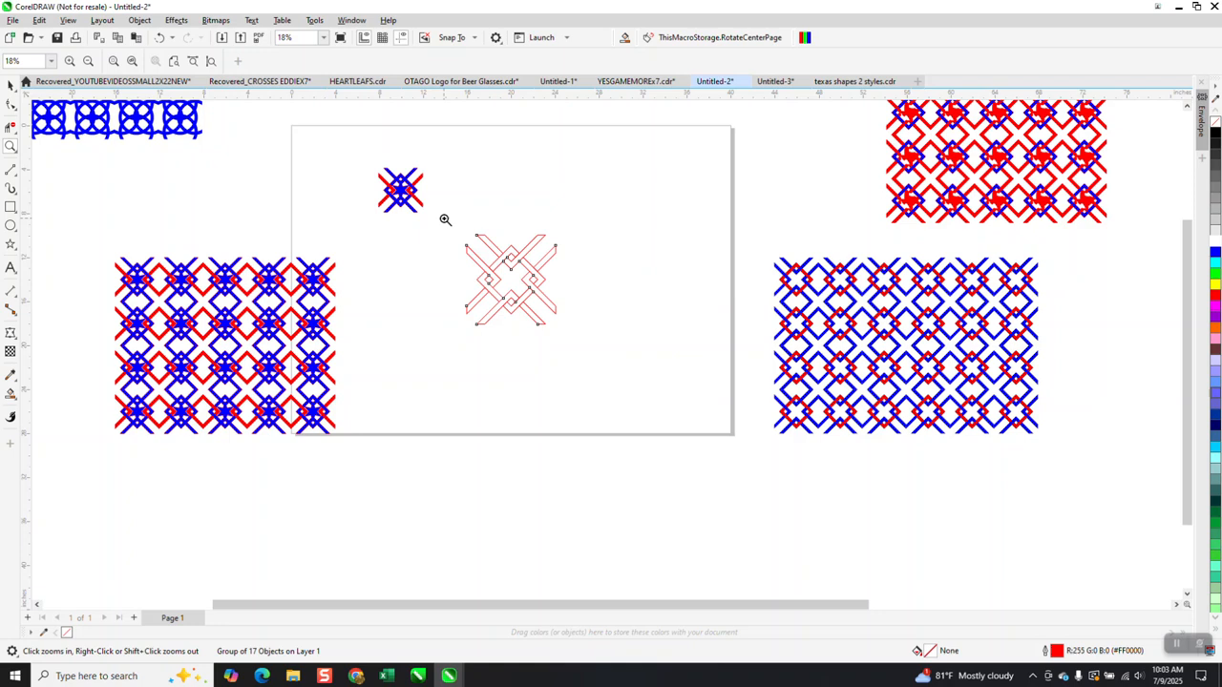
drag(445, 223, 637, 364)
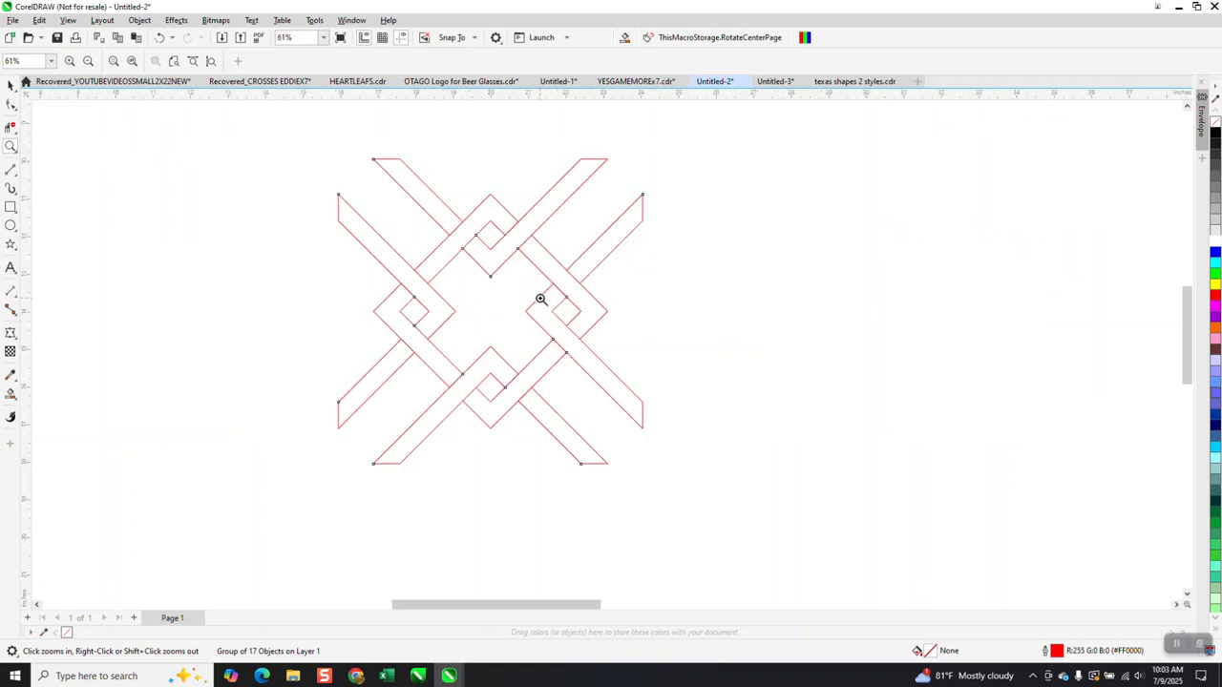
click(10, 393)
click(480, 310)
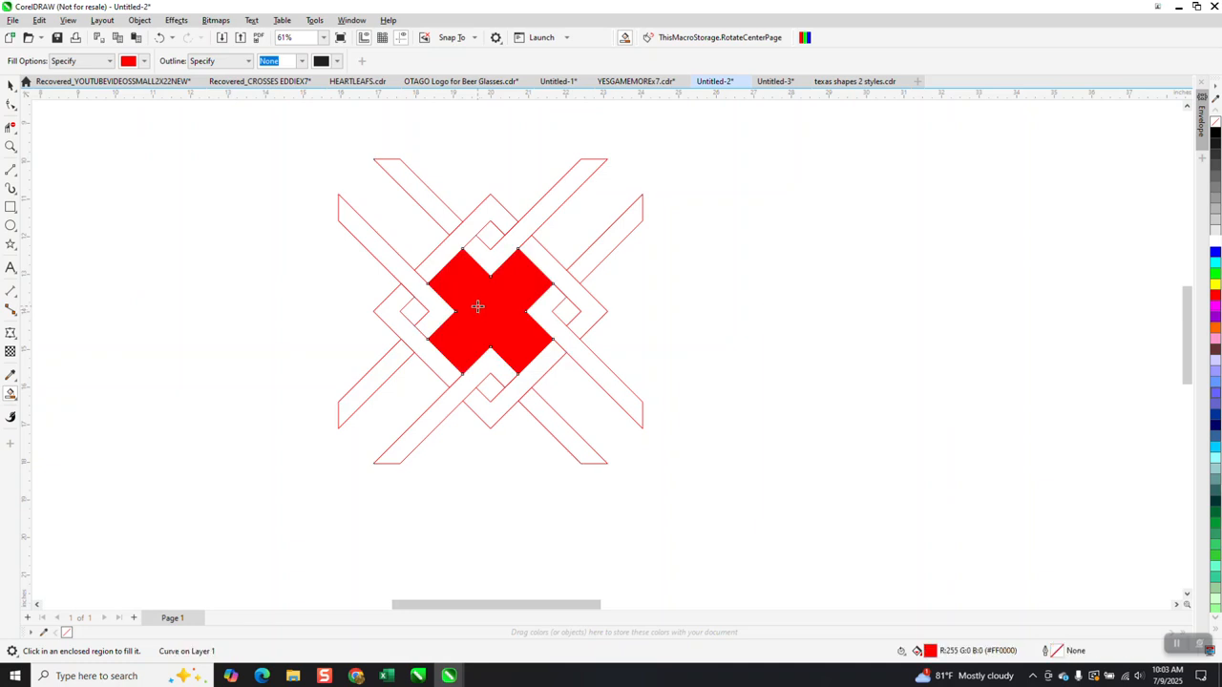
key(Right)
key(Right)
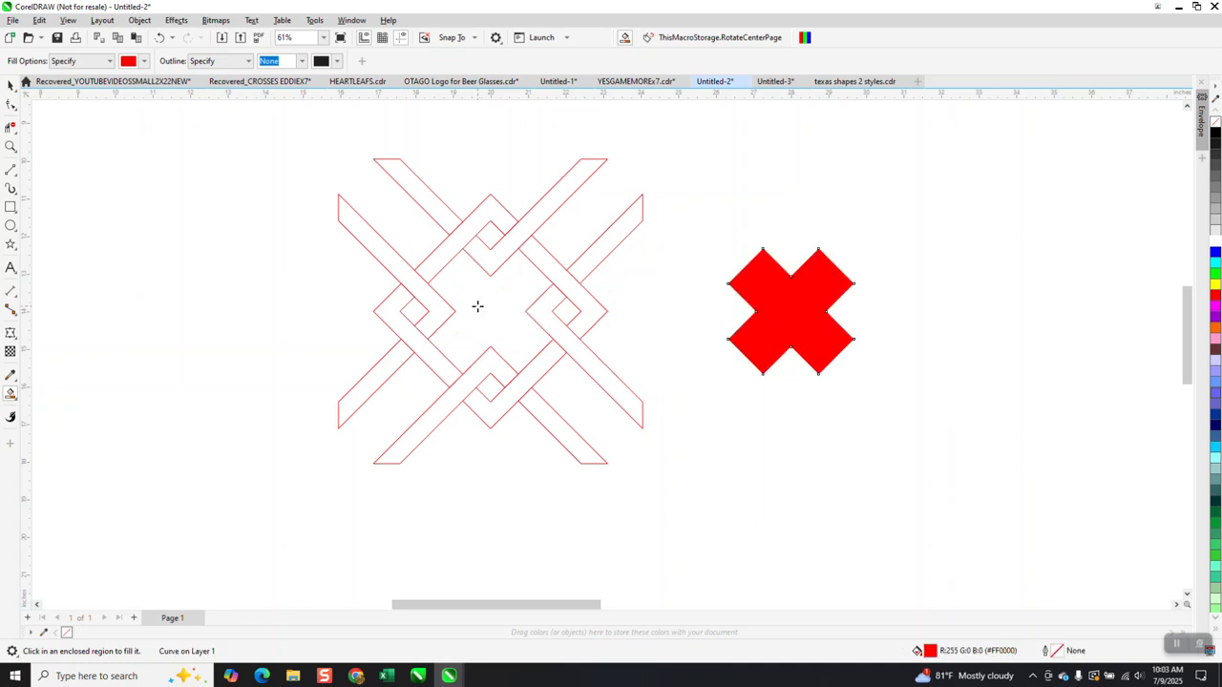
Remove the cross's fill, give it a black hairline outline, and set the contour direction to Inside.
click(1216, 122)
right_click(1217, 133)
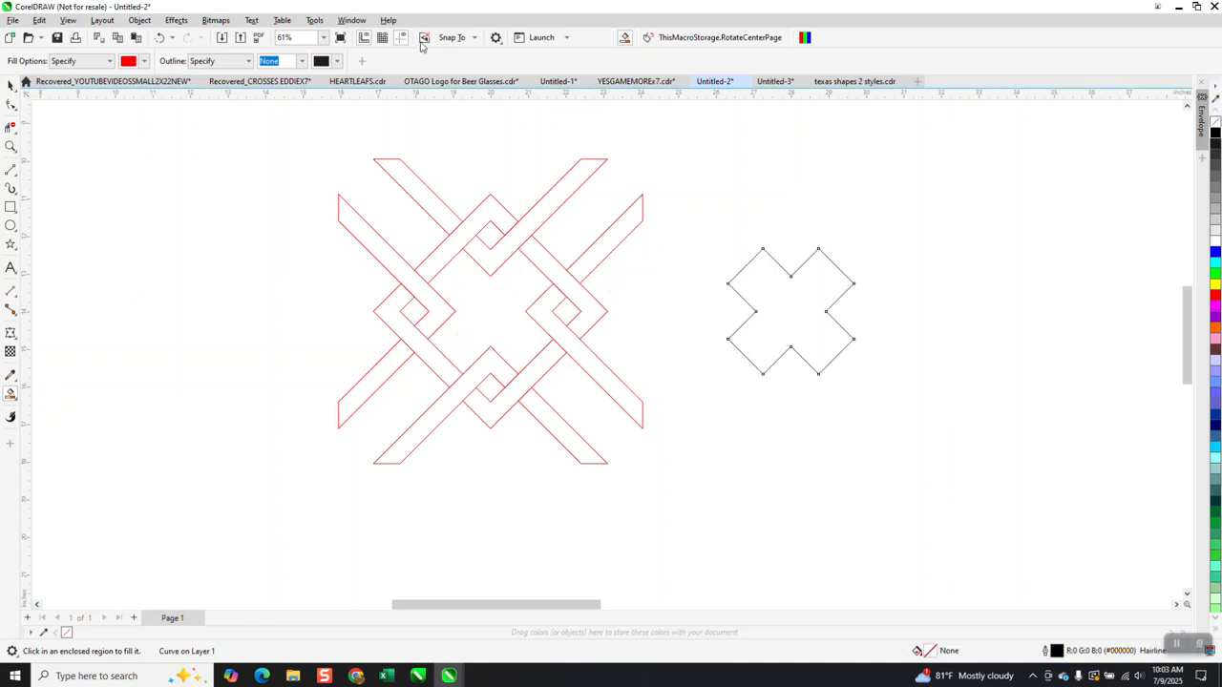
click(173, 21)
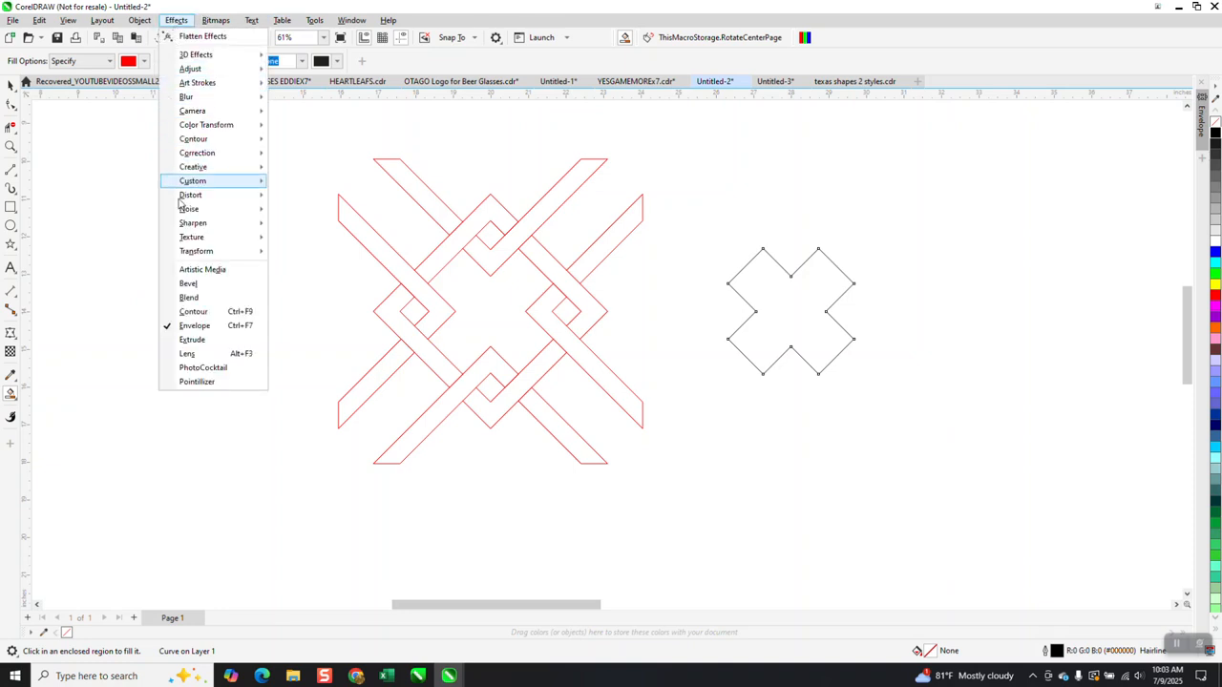
click(201, 317)
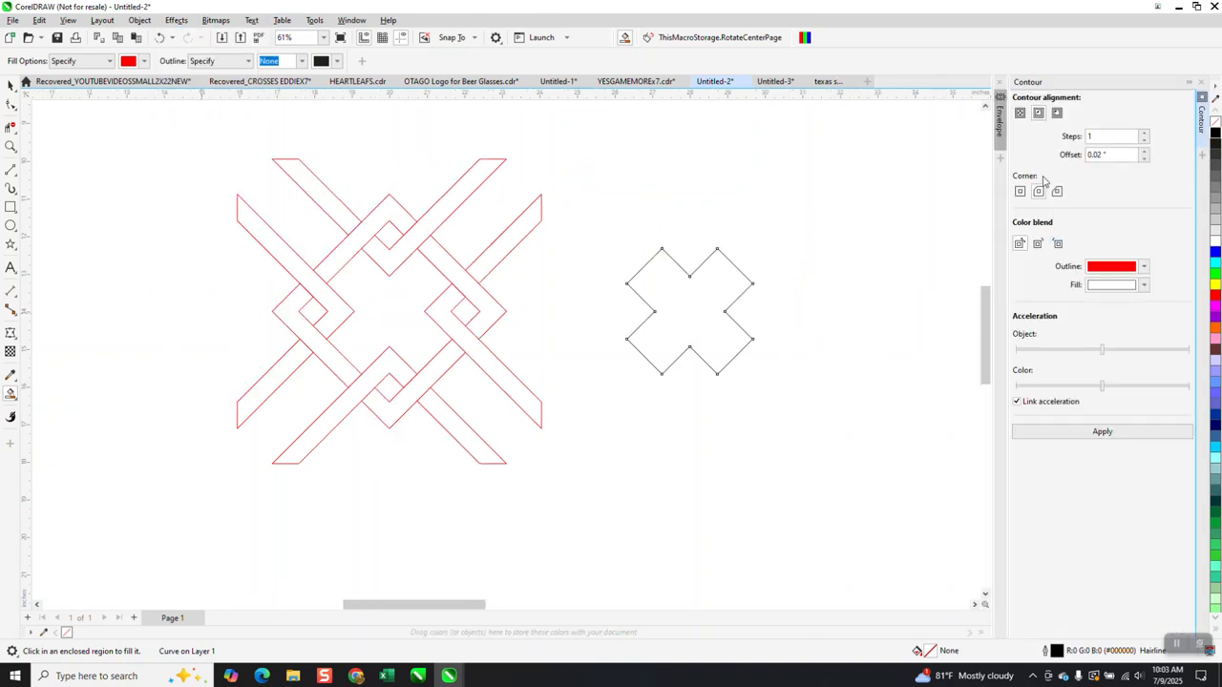
click(1038, 117)
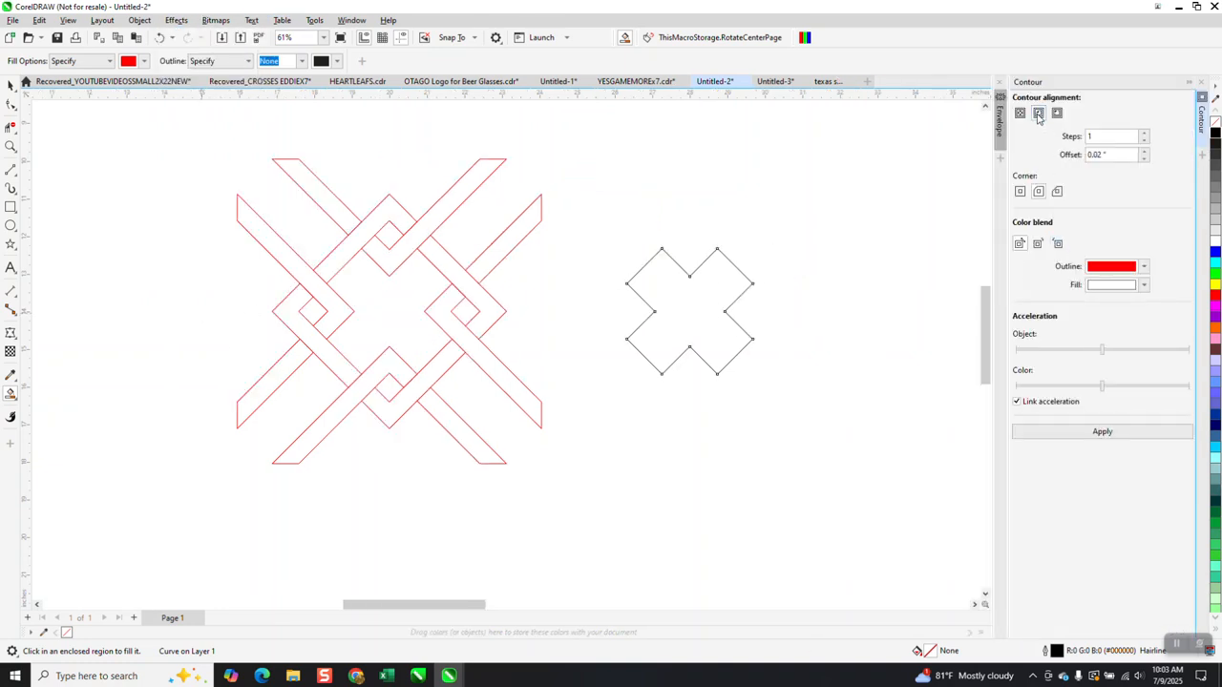
double_click(1107, 155)
Apply a 2-step inside contour at 0.25" offset, then break the contour apart.
click(10, 85)
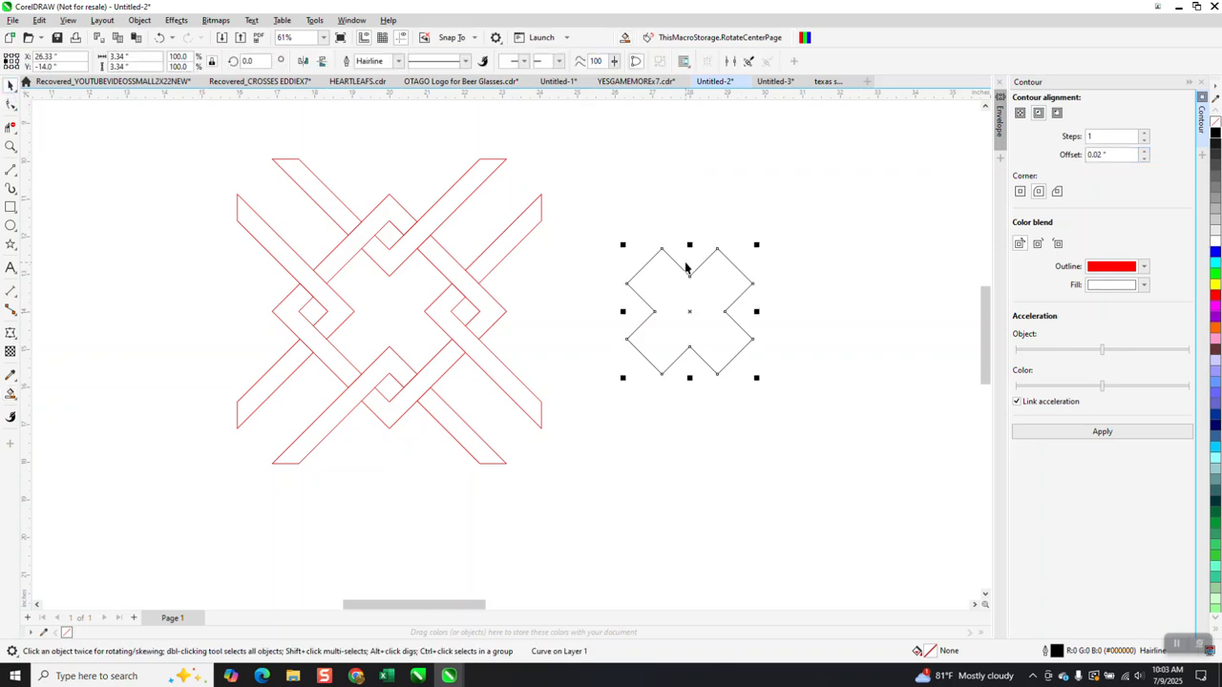
click(874, 202)
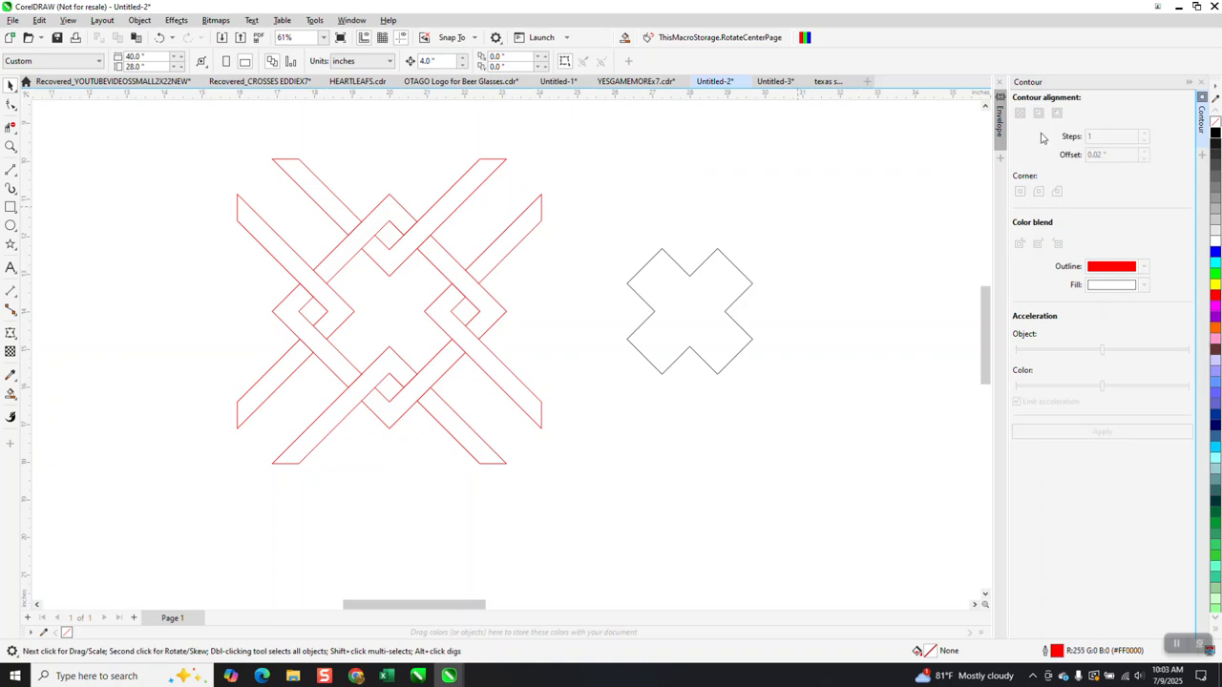
click(761, 337)
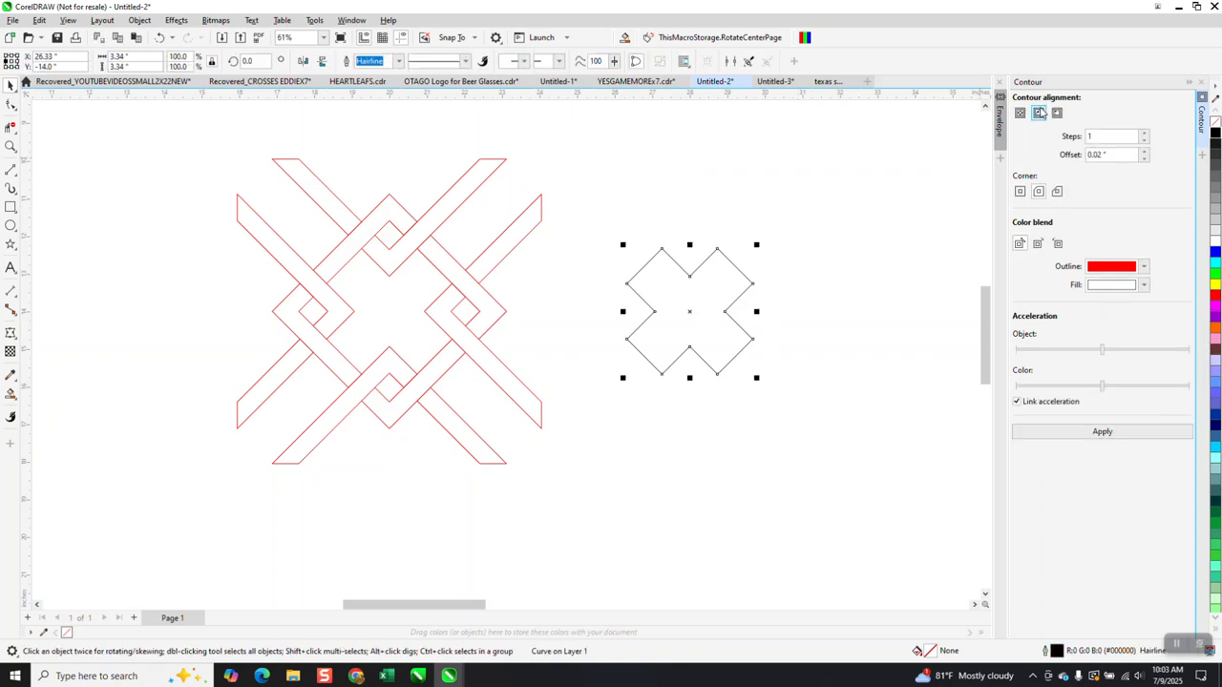
double_click(1098, 155)
text(.2)
click(1145, 136)
click(1144, 136)
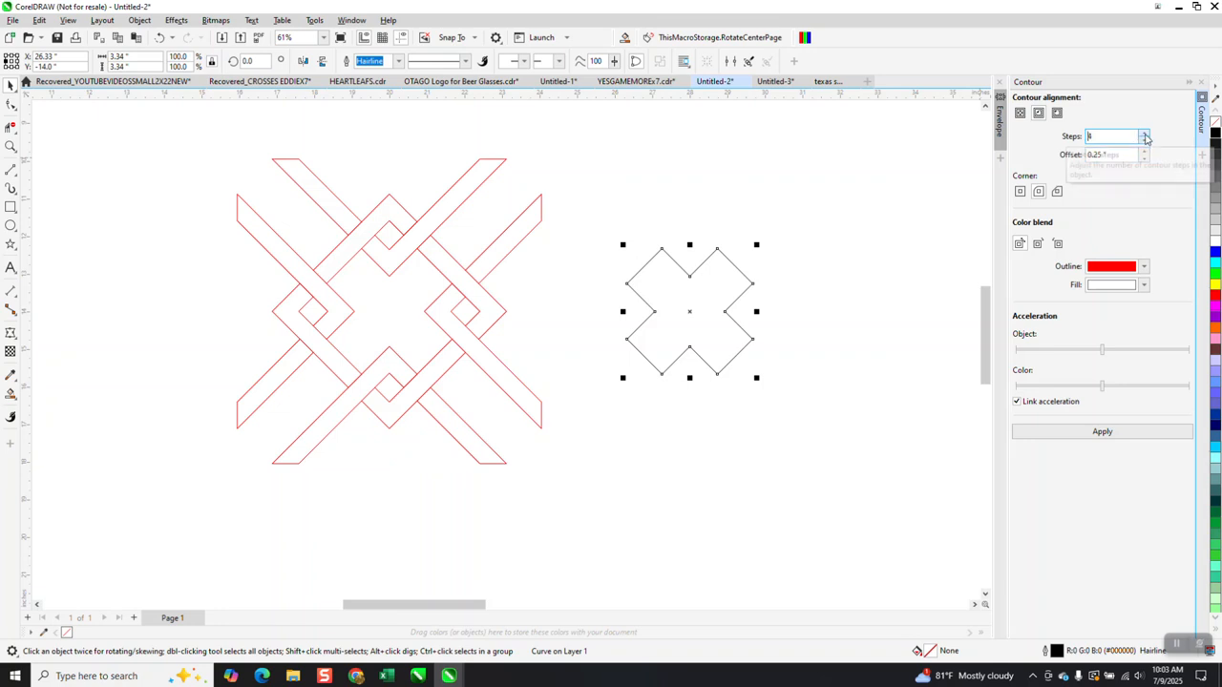
click(1110, 432)
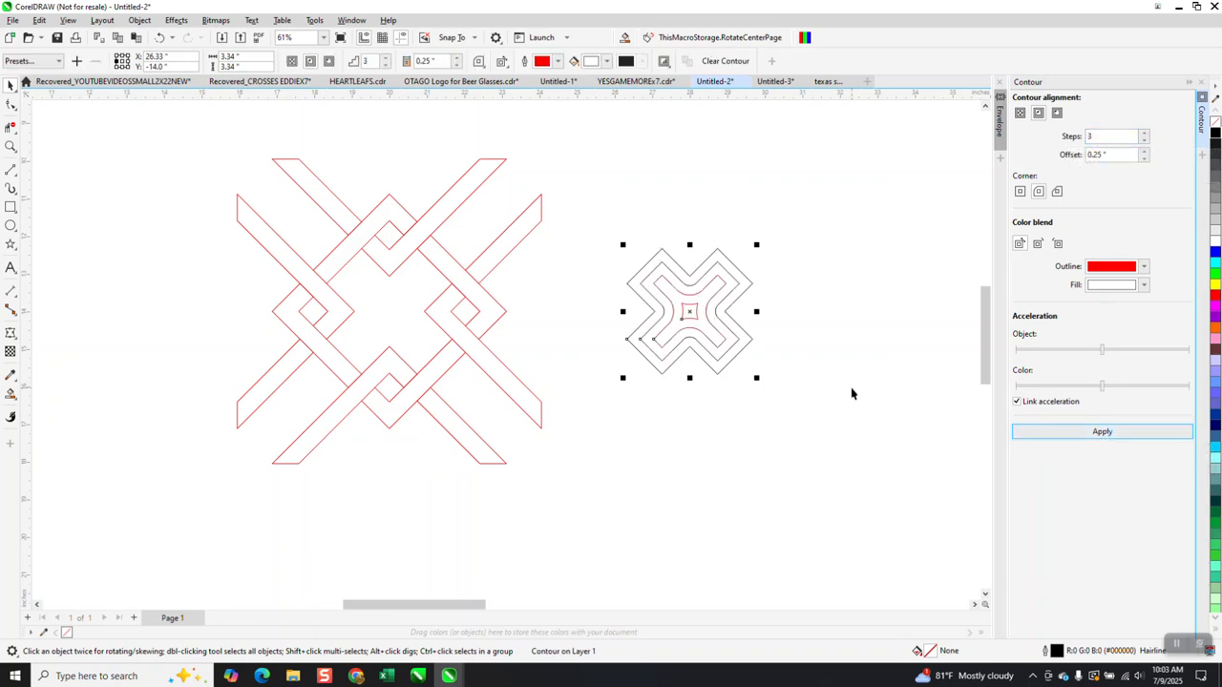
click(159, 38)
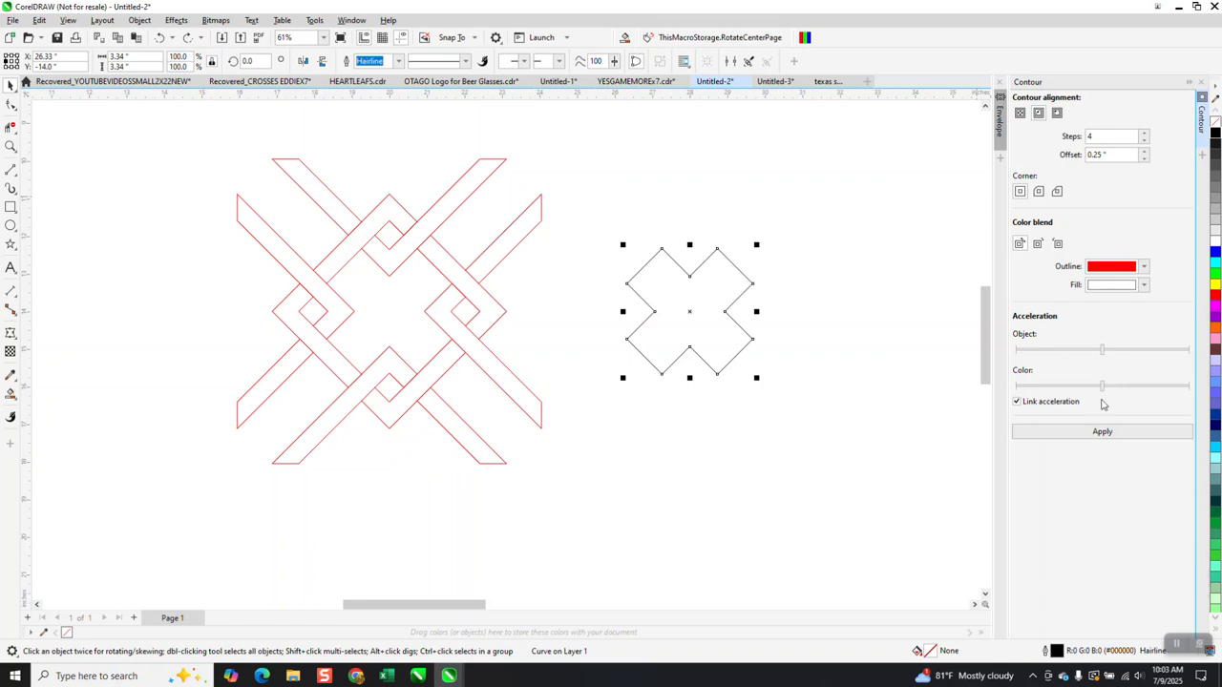
click(1103, 432)
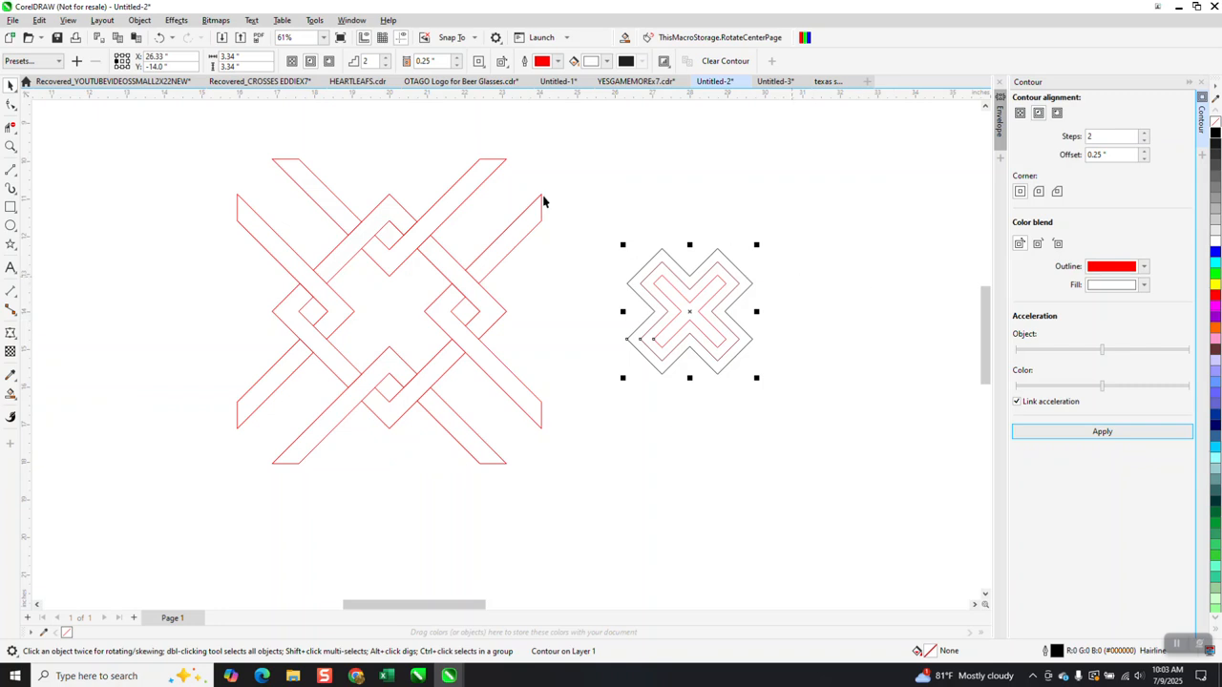
click(141, 23)
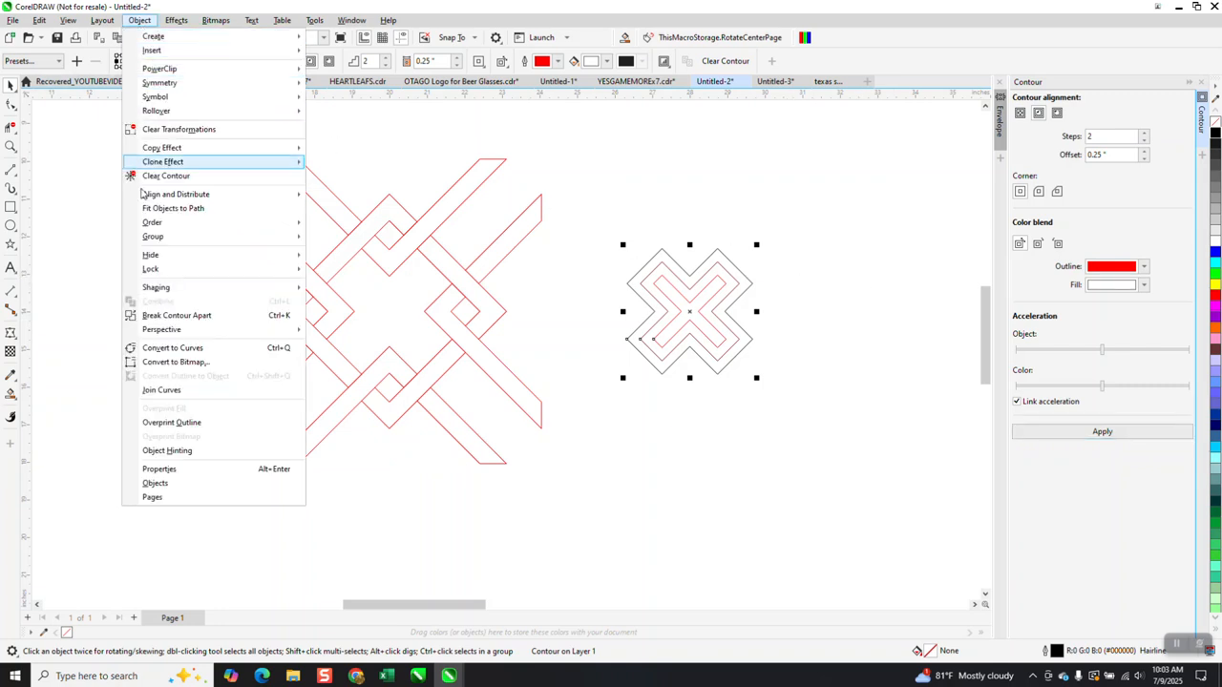
click(183, 318)
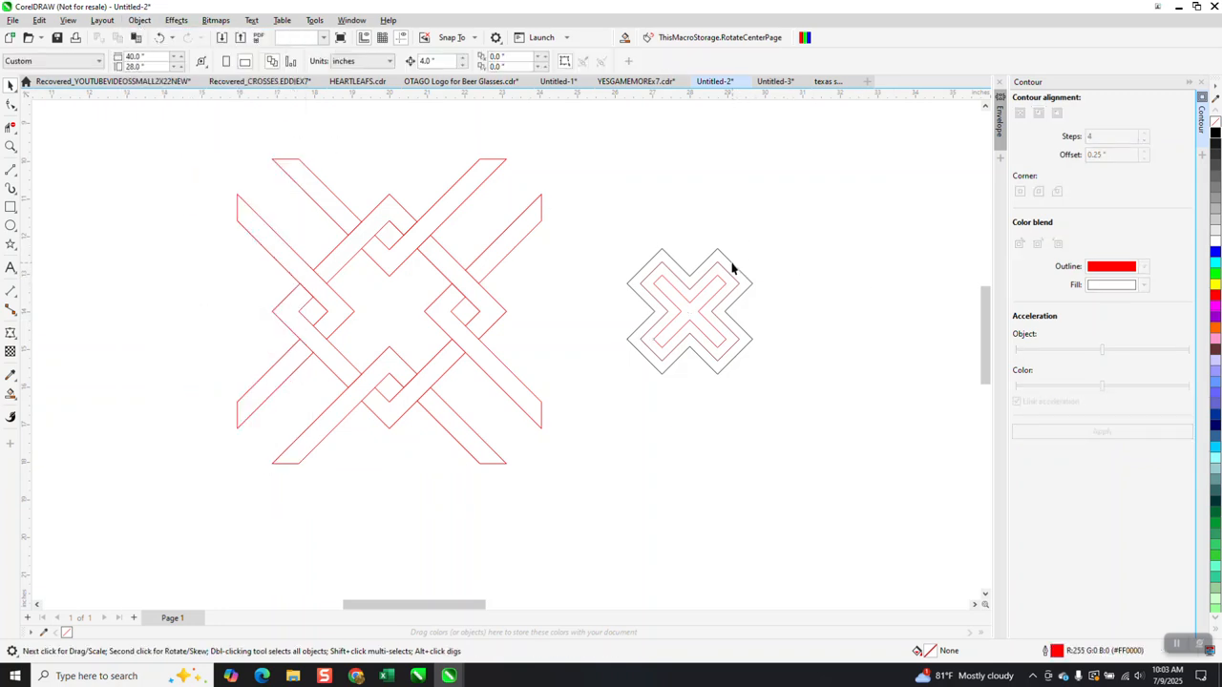
Nudge the outer contour curve and the inner X left into the red knot's centre, then zoom in.
click(733, 264)
key(Left)
key(Left)
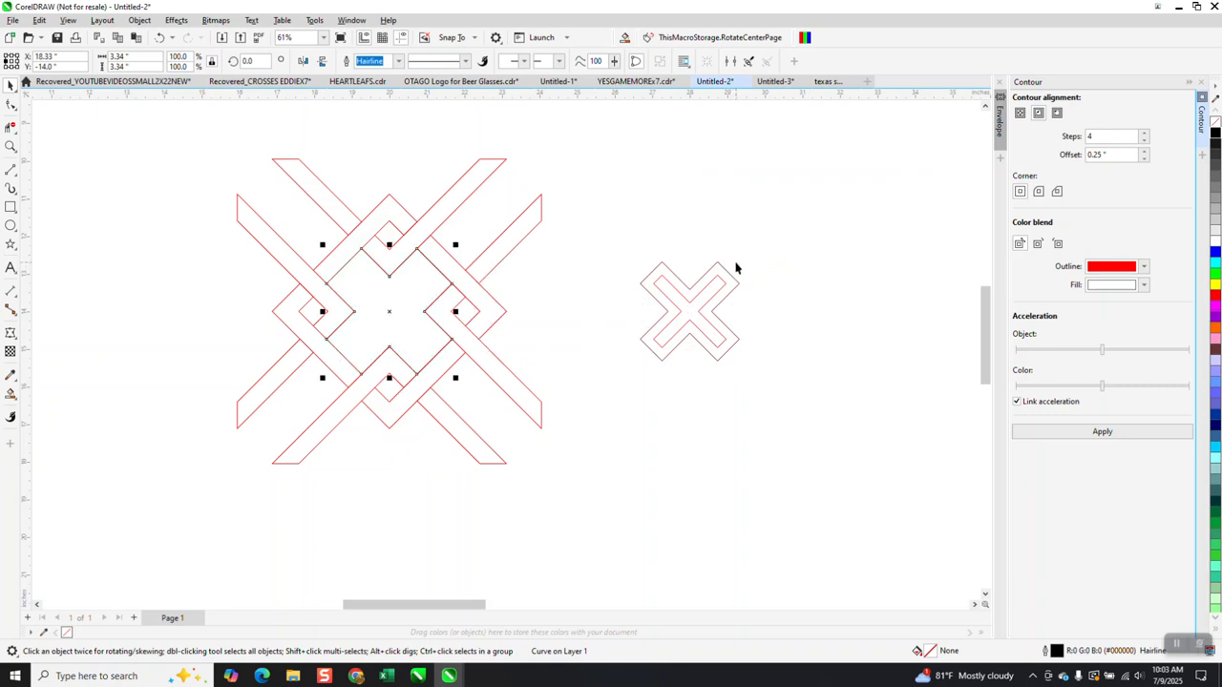
click(744, 262)
drag(626, 246, 793, 377)
key(Left)
key(Left)
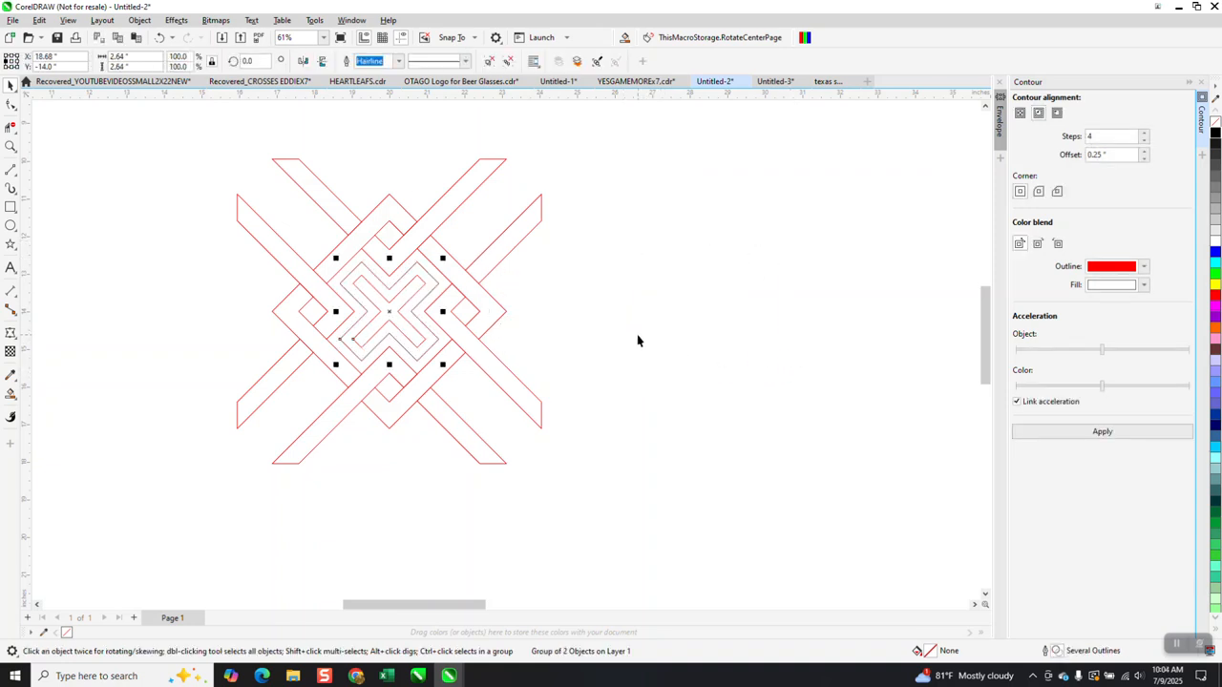
click(10, 146)
drag(179, 157, 631, 501)
click(11, 392)
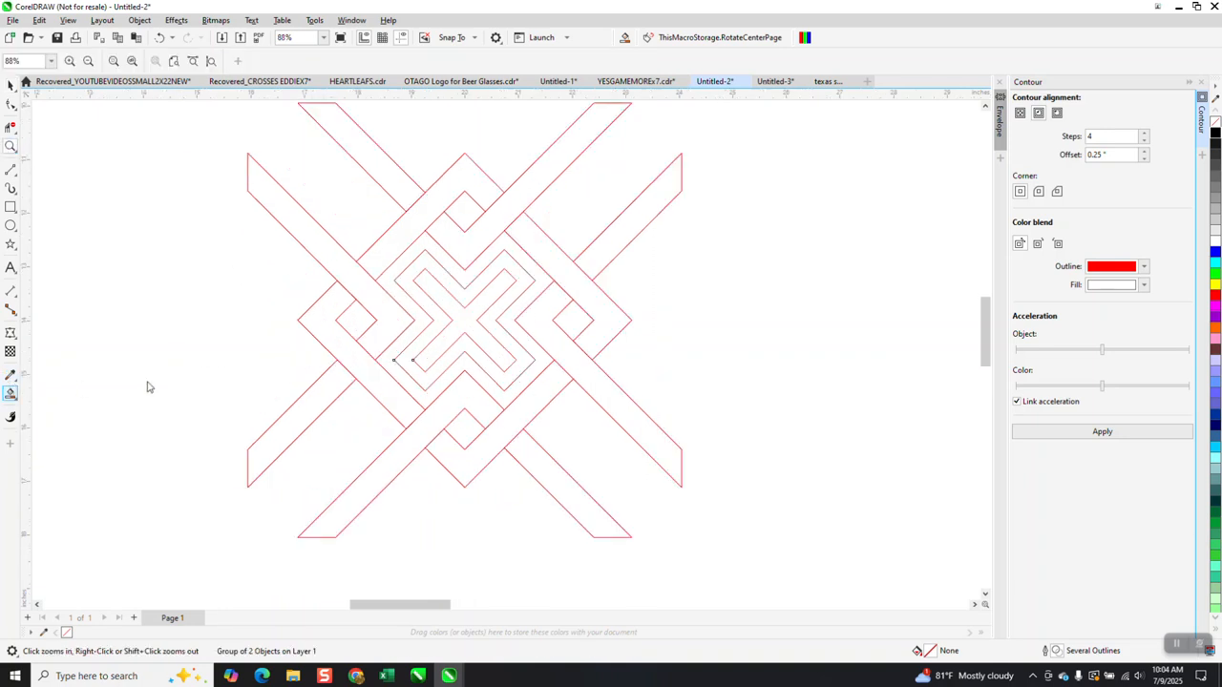
Fill the outer diagonal bands and their V sections of the knot red.
click(390, 323)
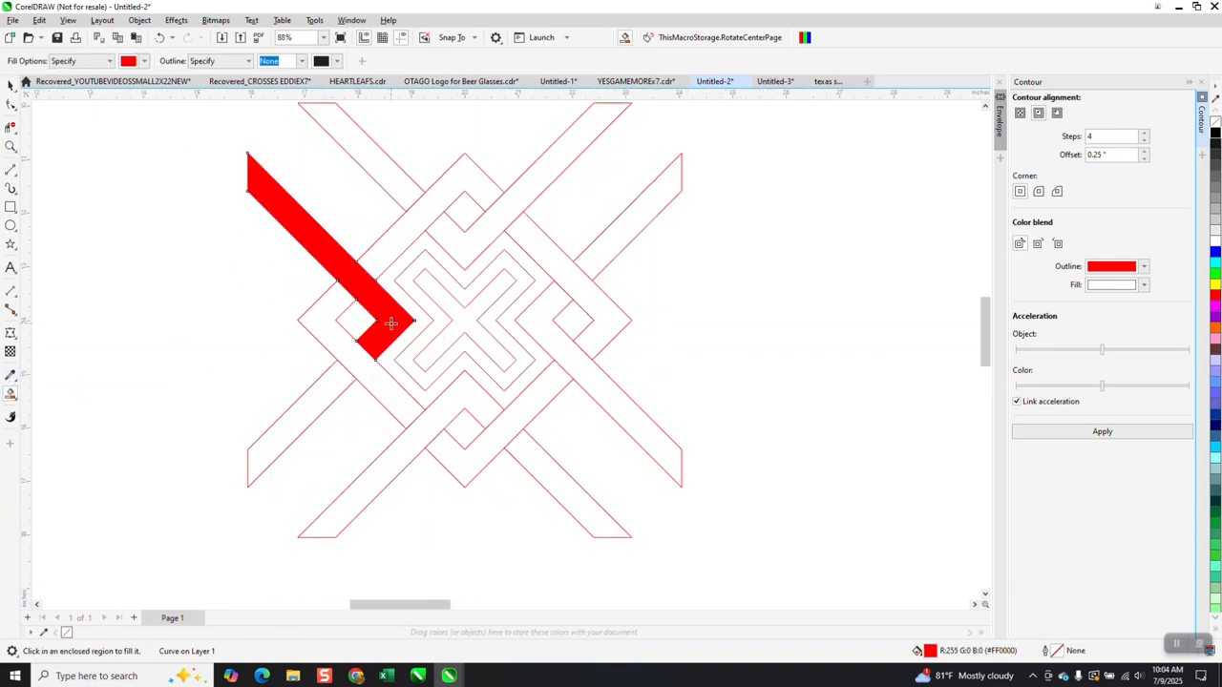
click(340, 383)
click(402, 191)
click(448, 245)
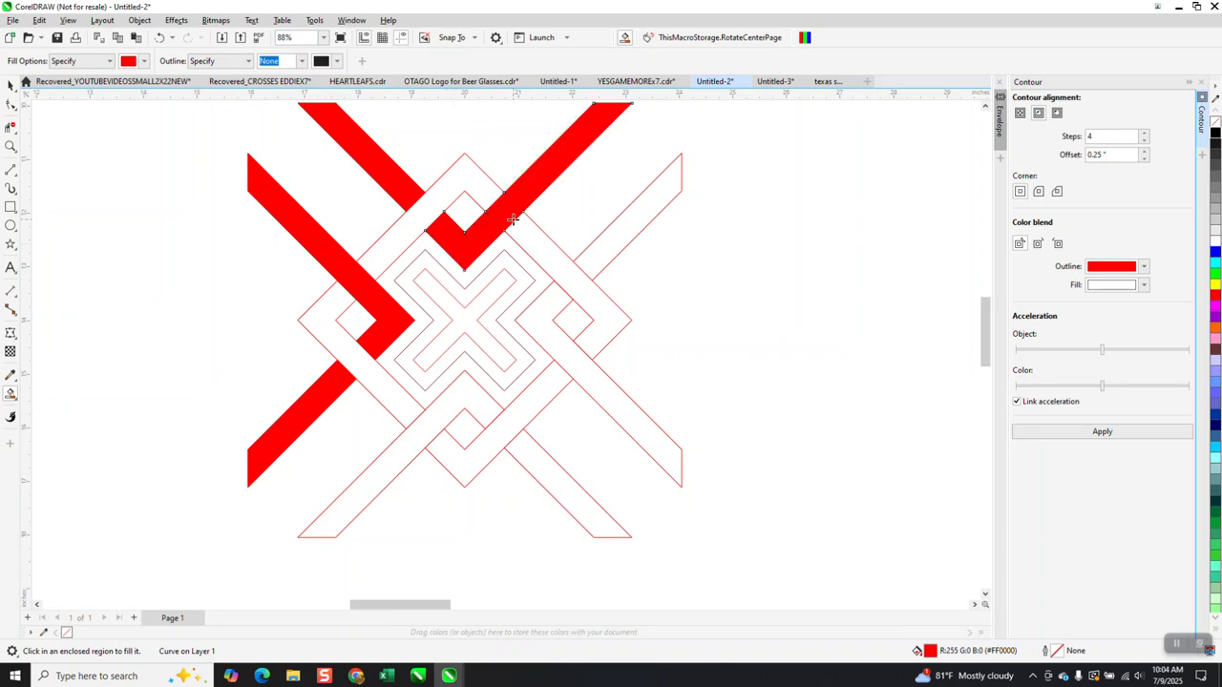
click(592, 256)
click(560, 345)
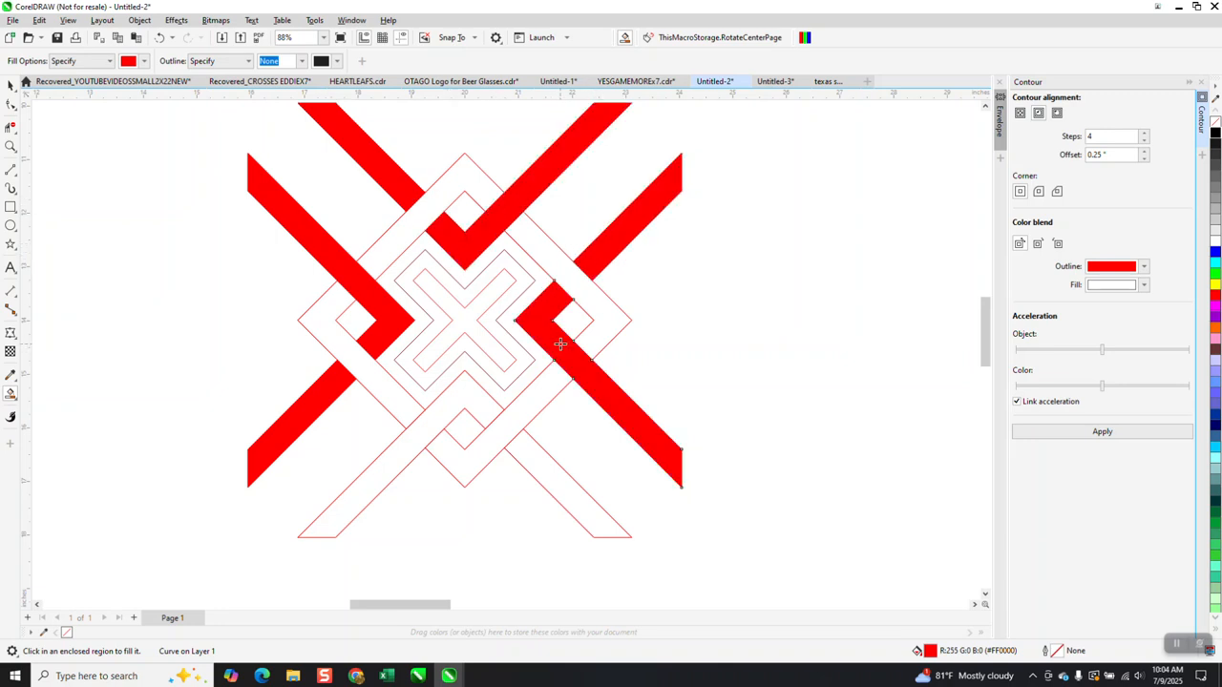
click(550, 474)
click(477, 409)
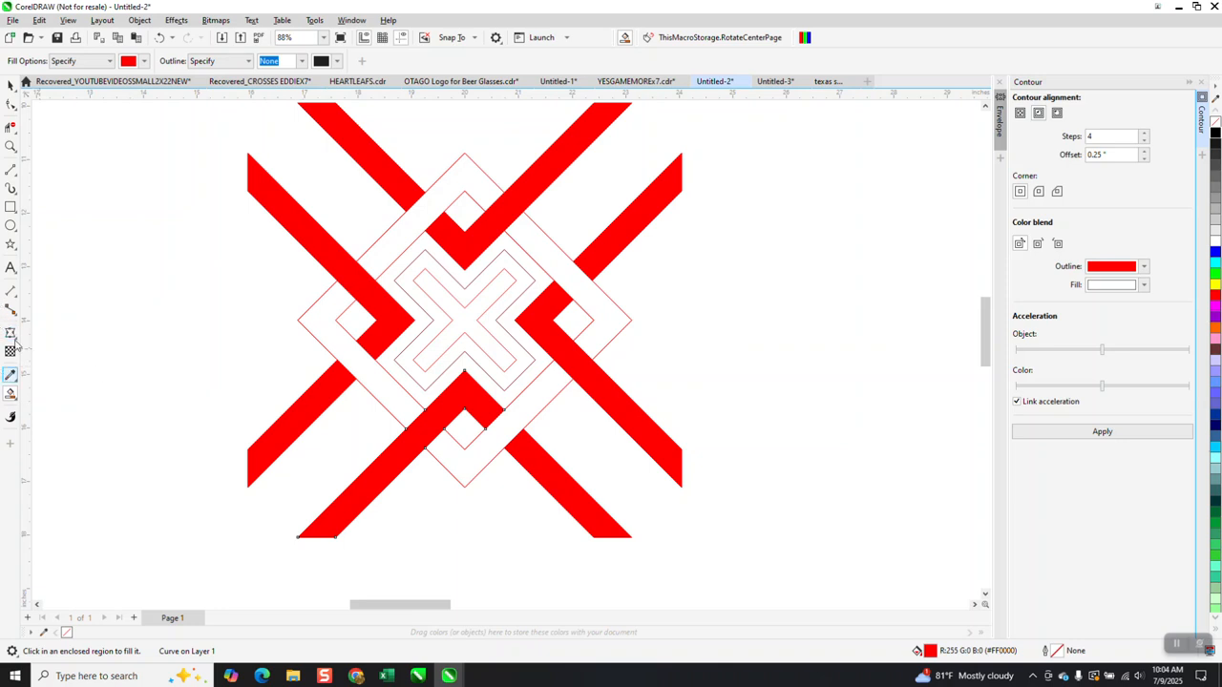
Fill the square ring sections and the middle contour band blue.
click(144, 61)
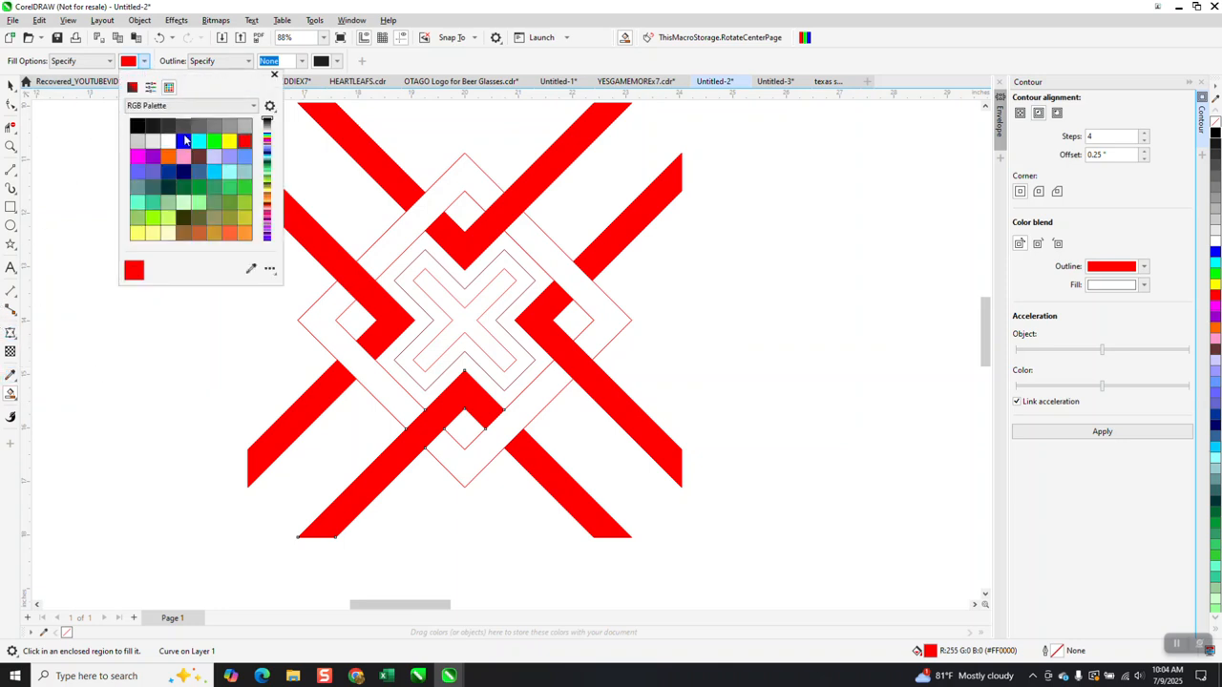
click(184, 140)
click(419, 210)
click(418, 210)
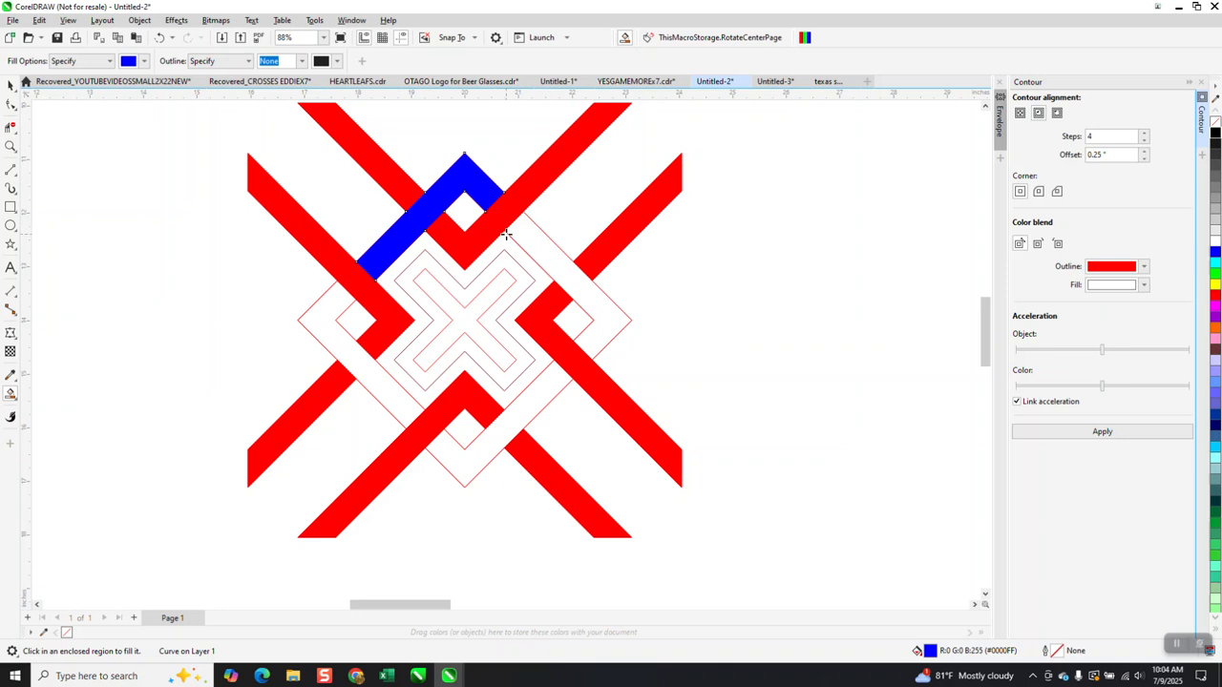
click(524, 235)
click(527, 405)
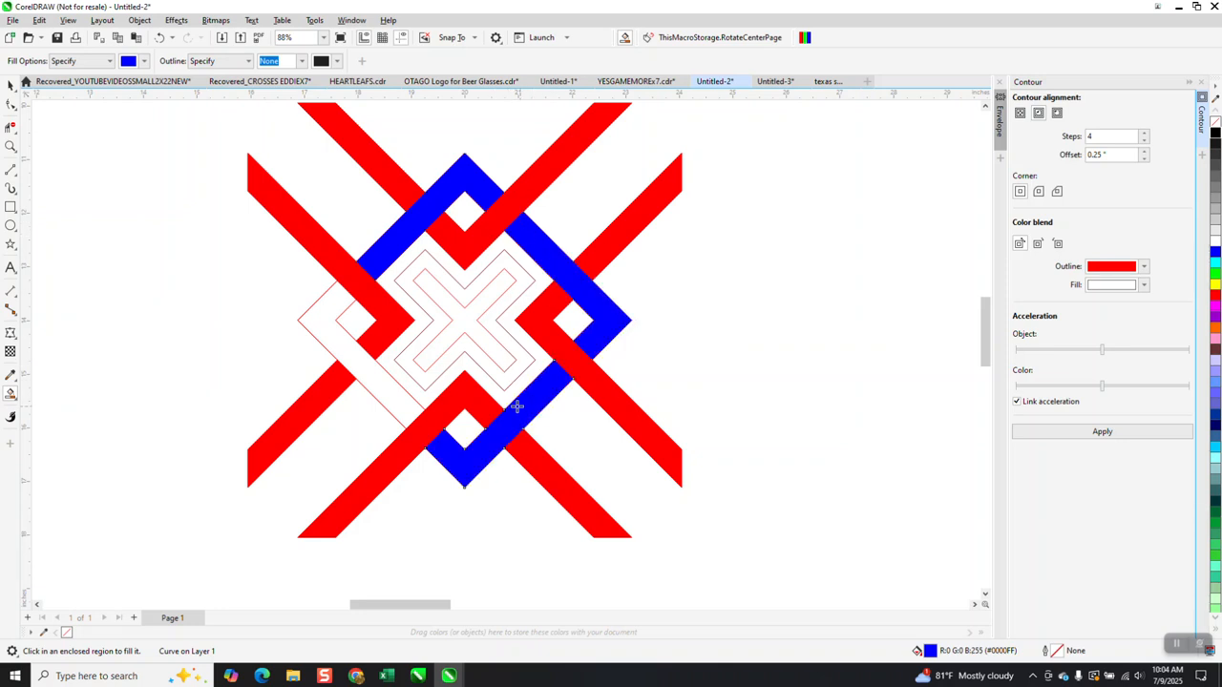
click(399, 393)
click(428, 360)
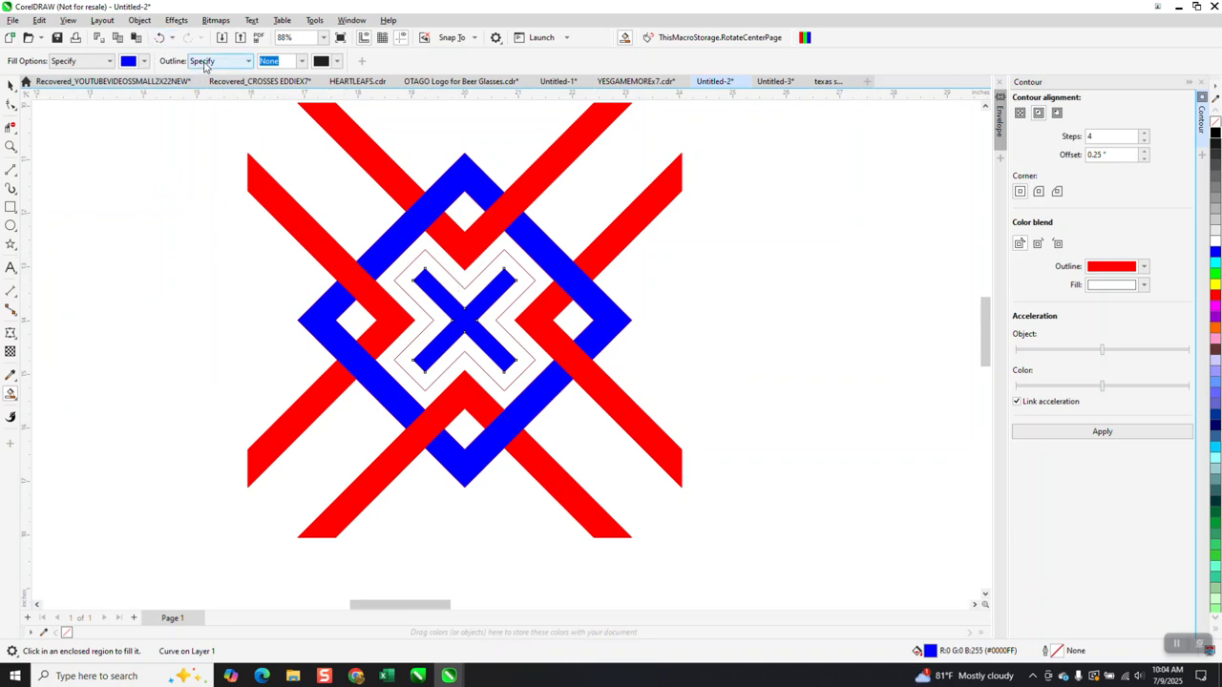
click(160, 39)
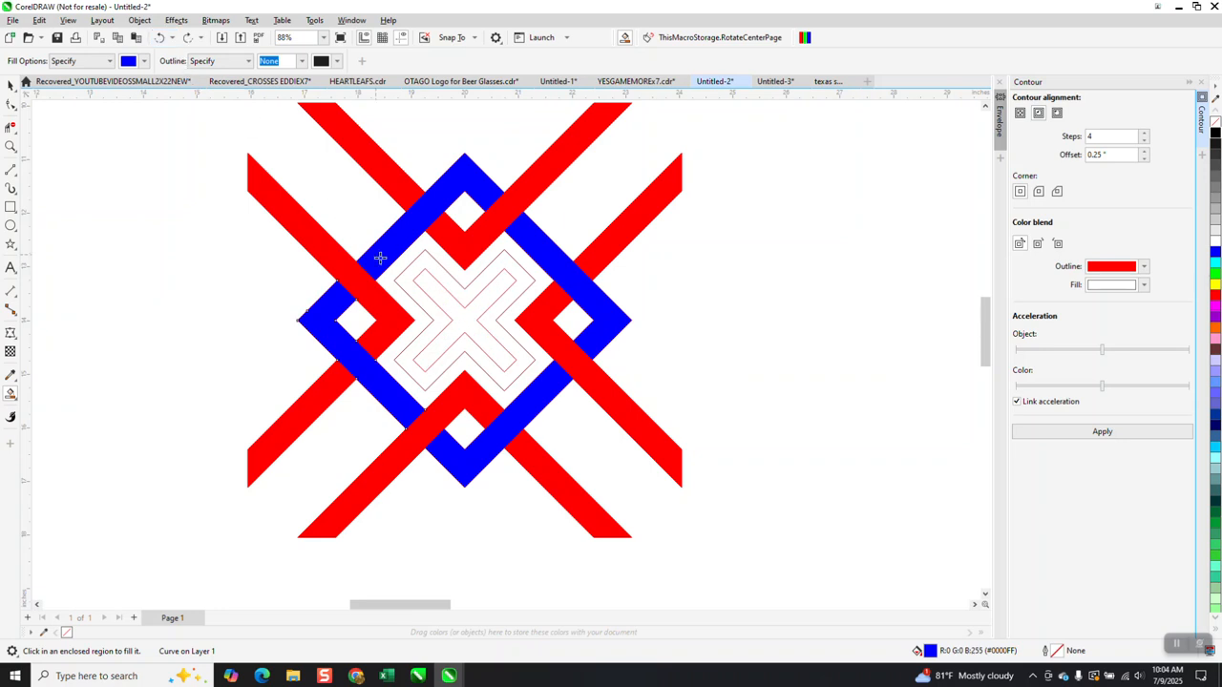
click(447, 286)
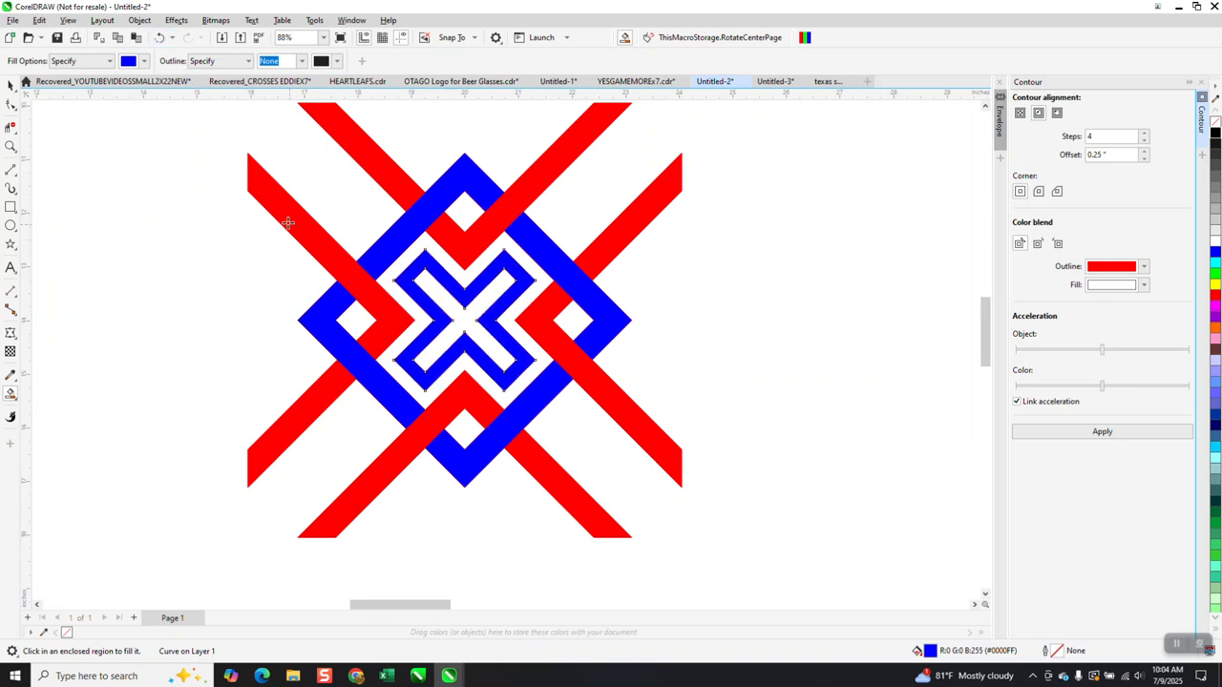
Fill the innermost X red.
click(143, 61)
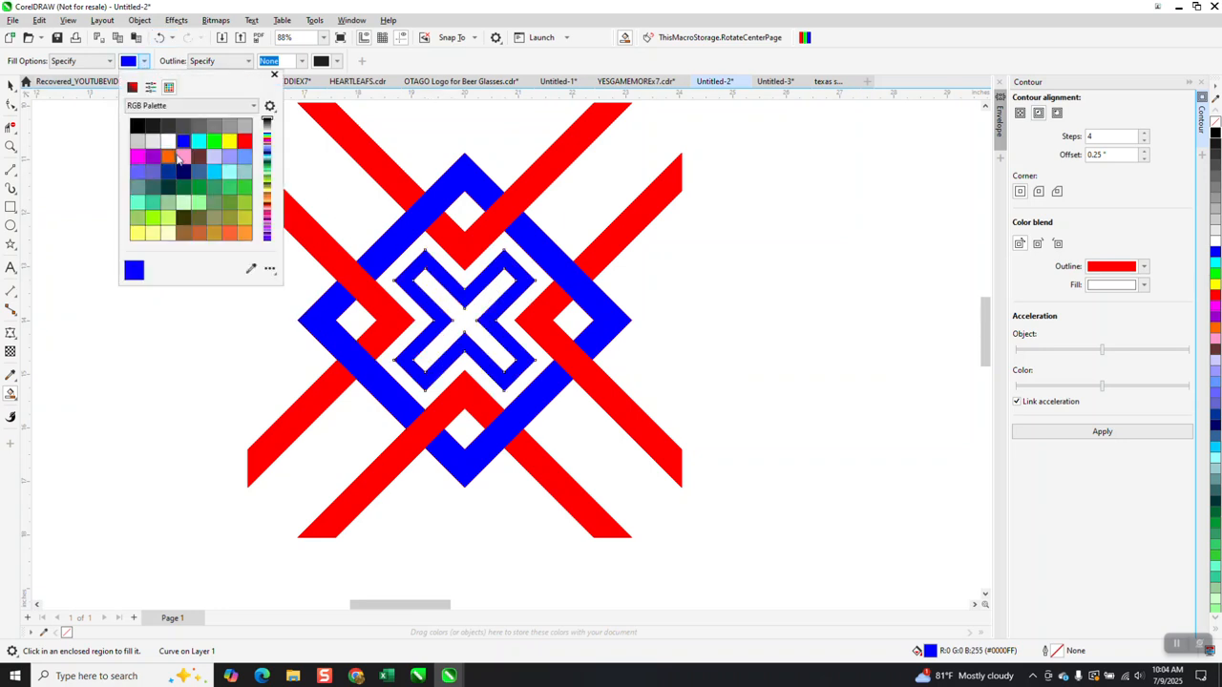
click(243, 141)
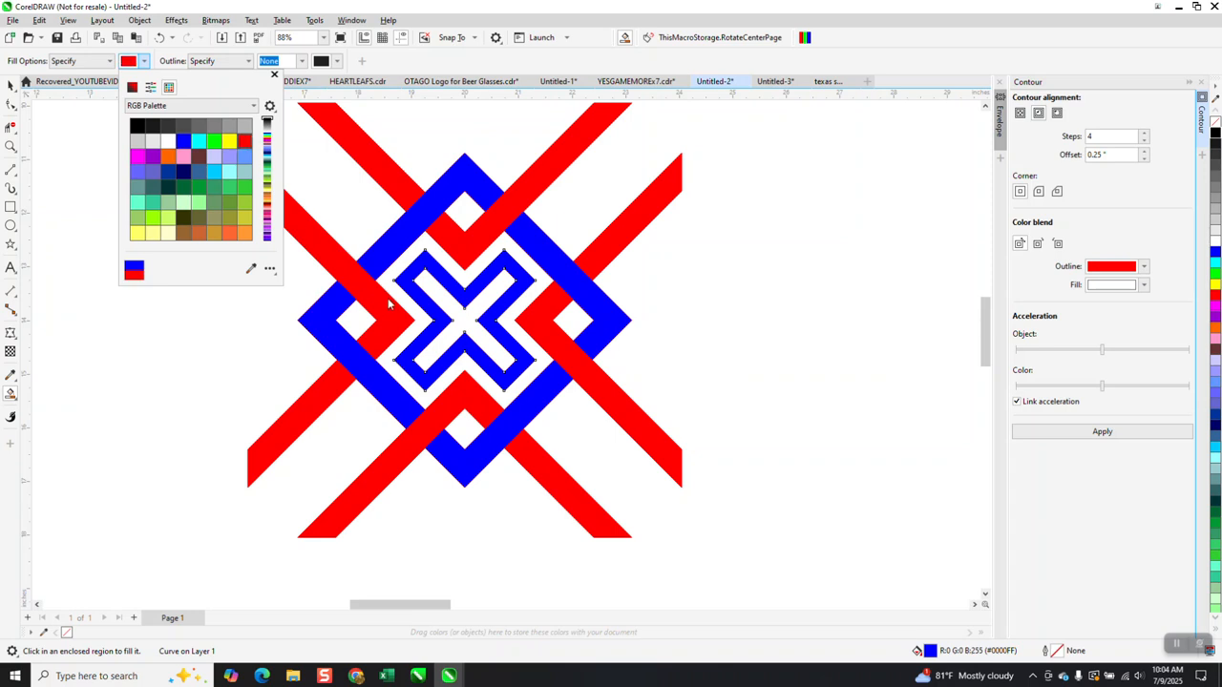
click(467, 328)
scroll(470, 359, down, 1)
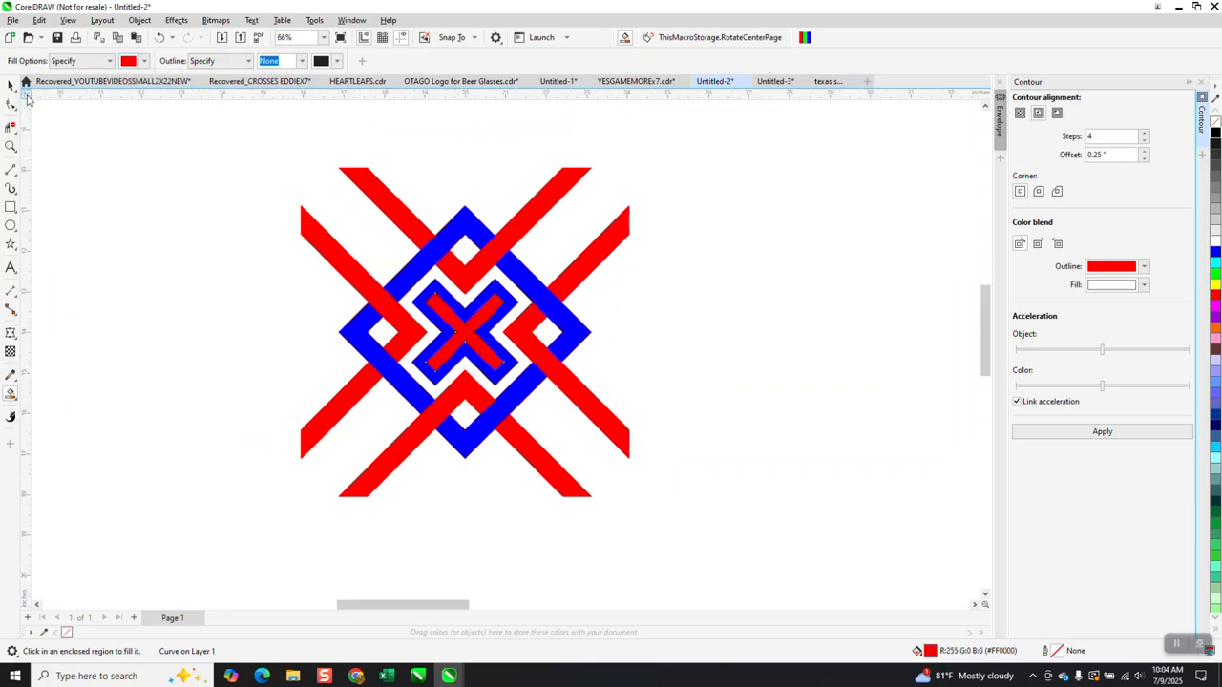
Resize the whole tile to 4 by 4 inches and duplicate it 4 inches to the right.
scroll(220, 181, down, 1)
key(space)
drag(275, 164, 673, 471)
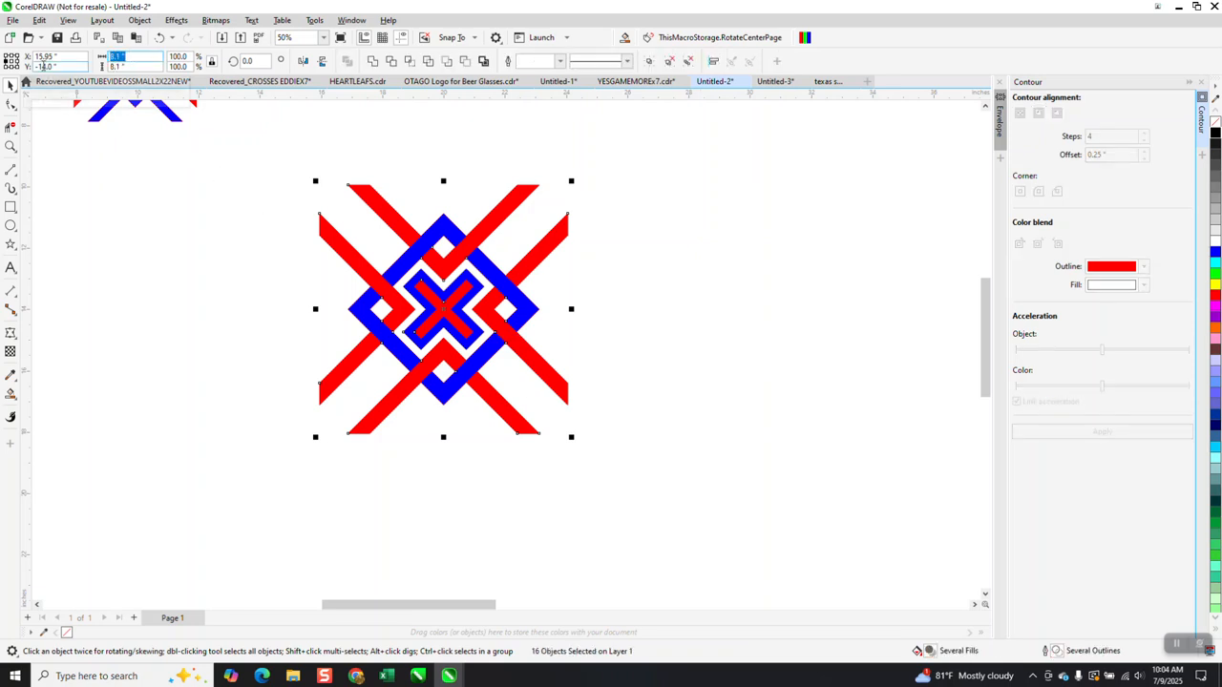
key(Return)
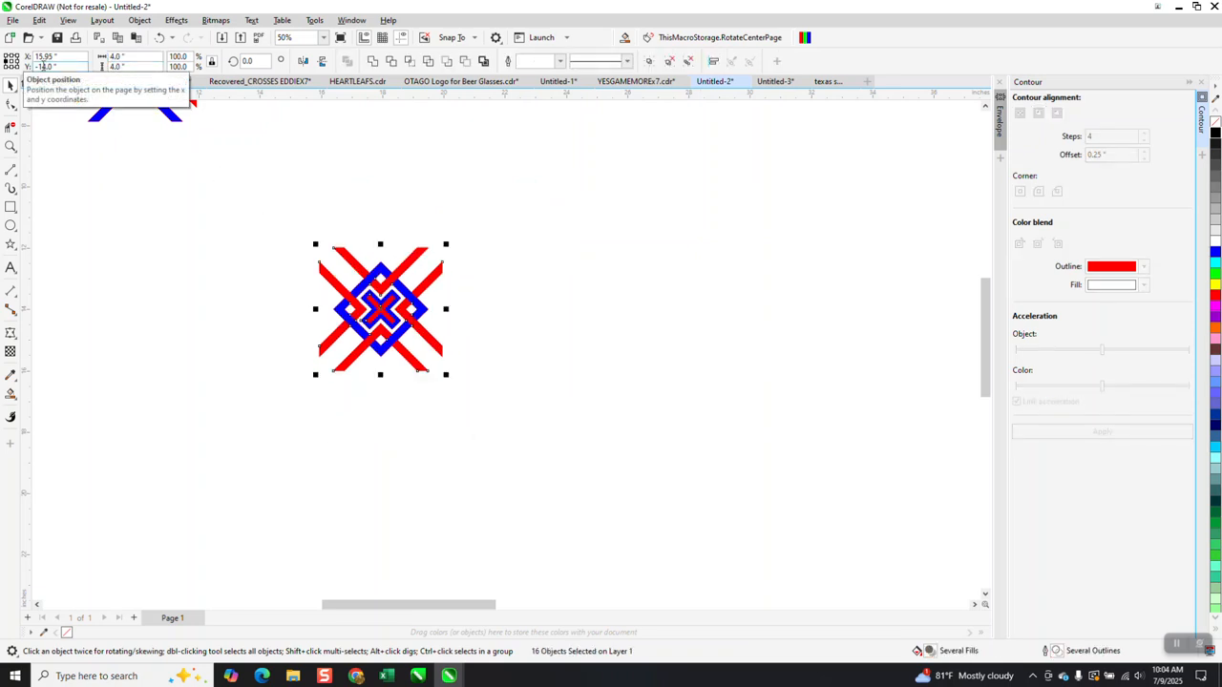
key(ctrl+d)
key(ctrl+d)
key(ctrl+d)
key(ctrl+d)
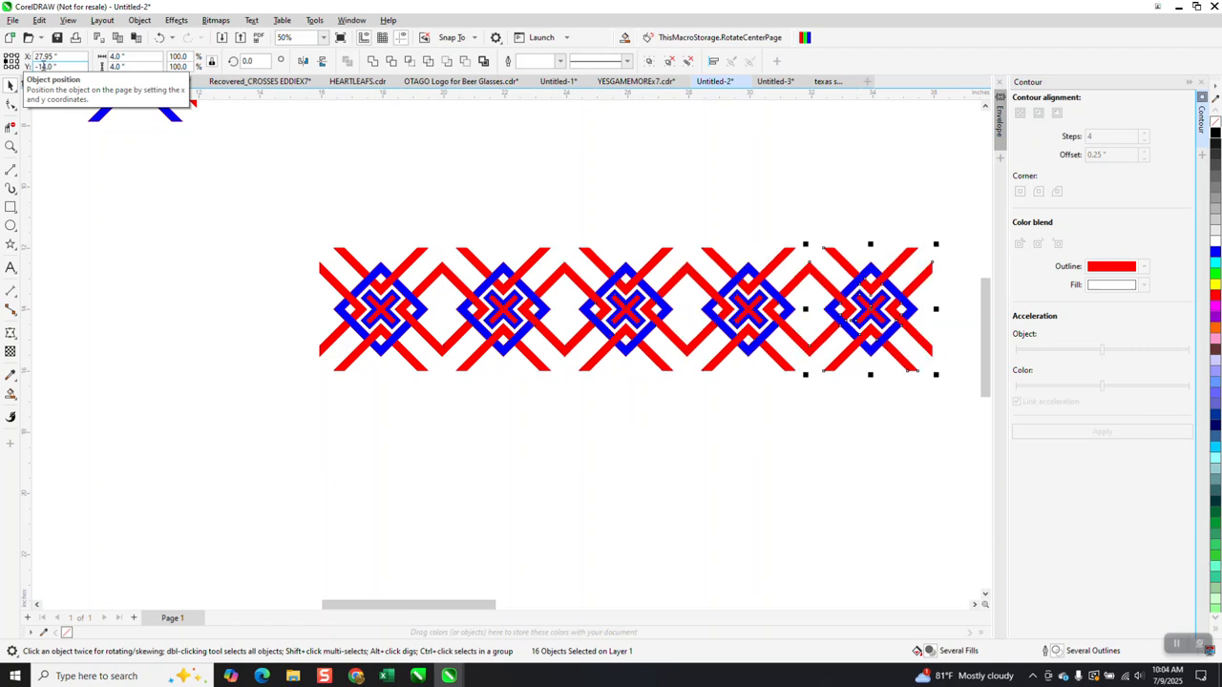
Duplicate the row of tiles downward into additional rows below.
scroll(253, 229, down, 2)
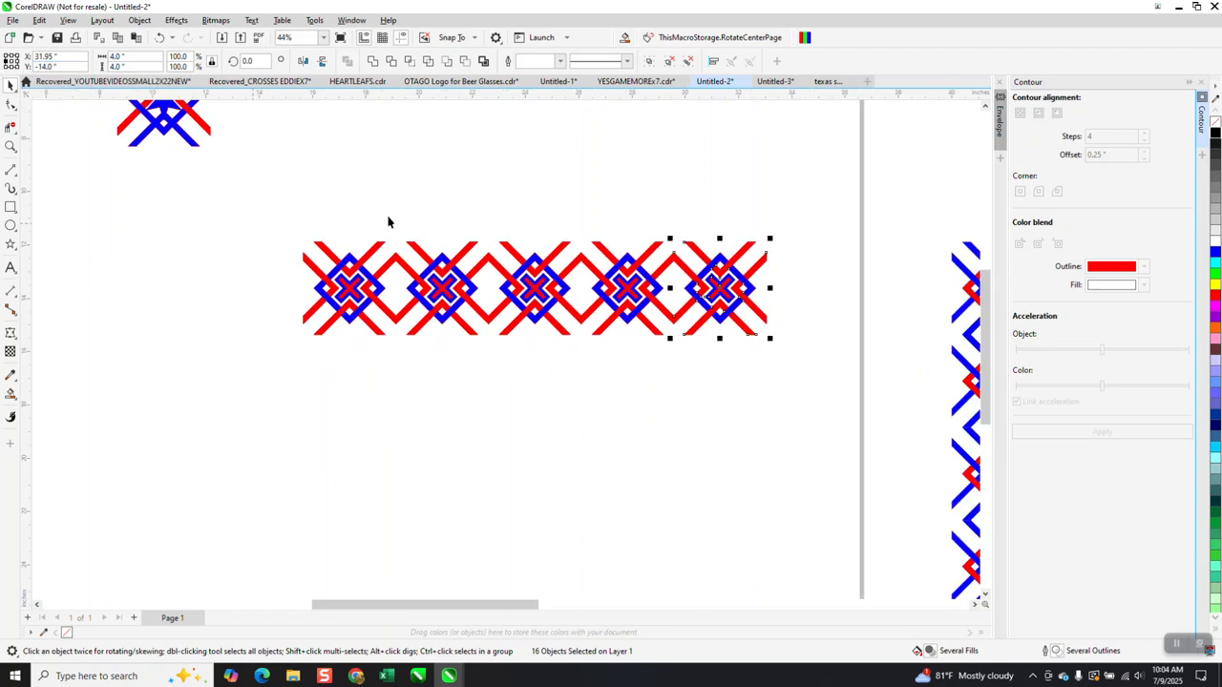
drag(311, 191, 726, 417)
key(KP_Add)
key(Down)
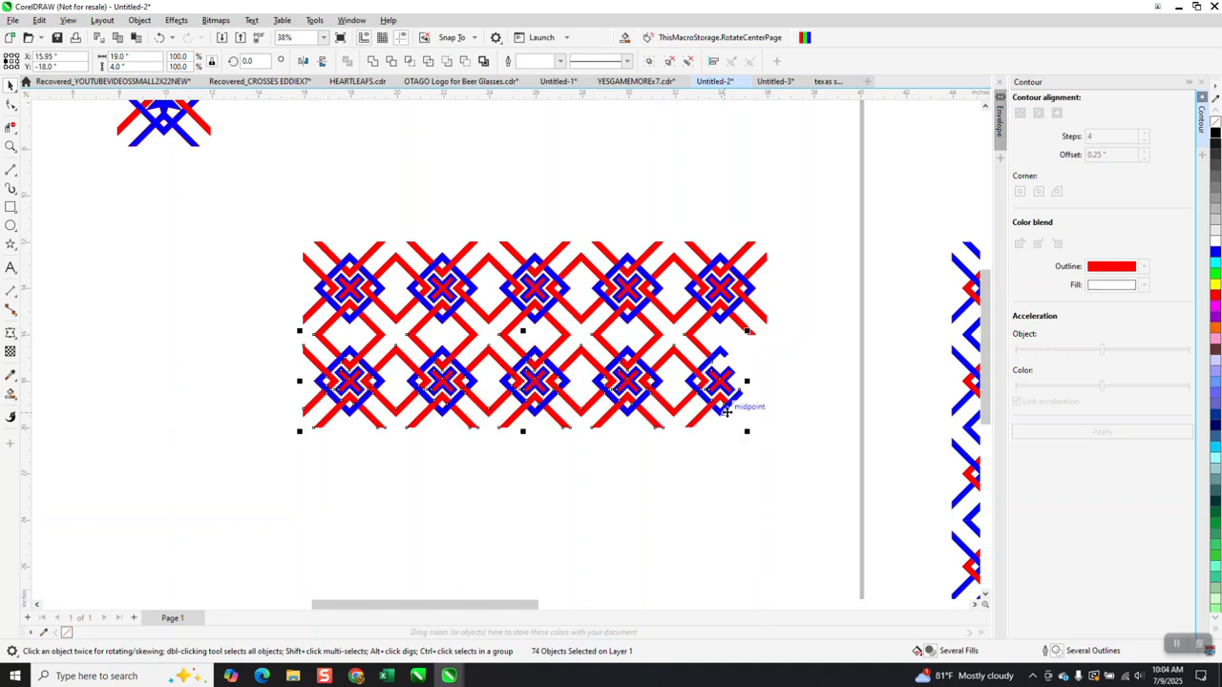
key(KP_Add)
key(Down)
key(KP_Add)
key(Down)
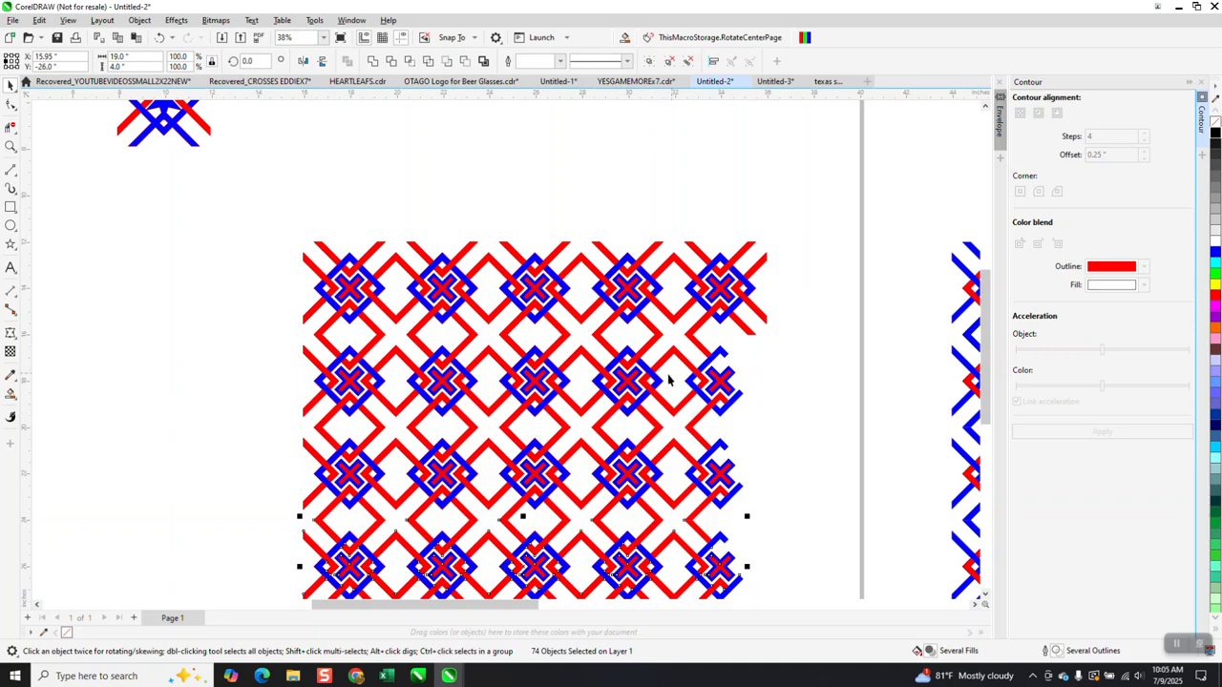
Zoom in to inspect the interlacing, then zoom out to view the full page.
click(11, 146)
click(480, 396)
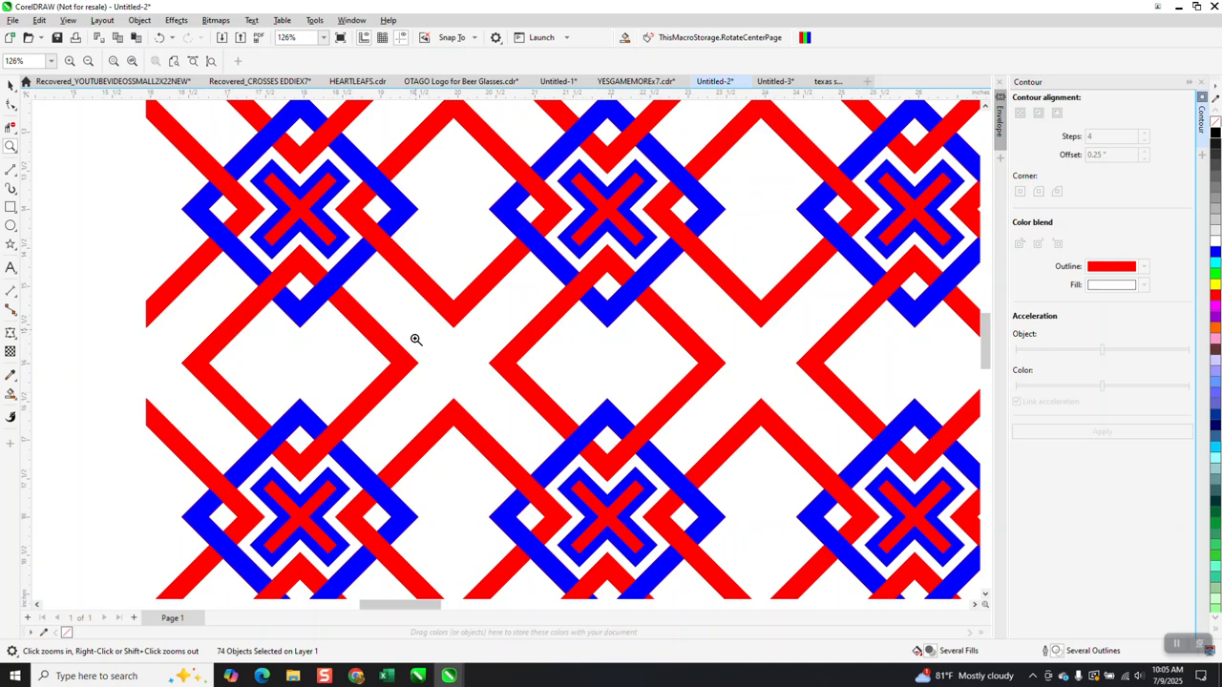
right_click(421, 334)
right_click(423, 337)
right_click(487, 304)
right_click(485, 299)
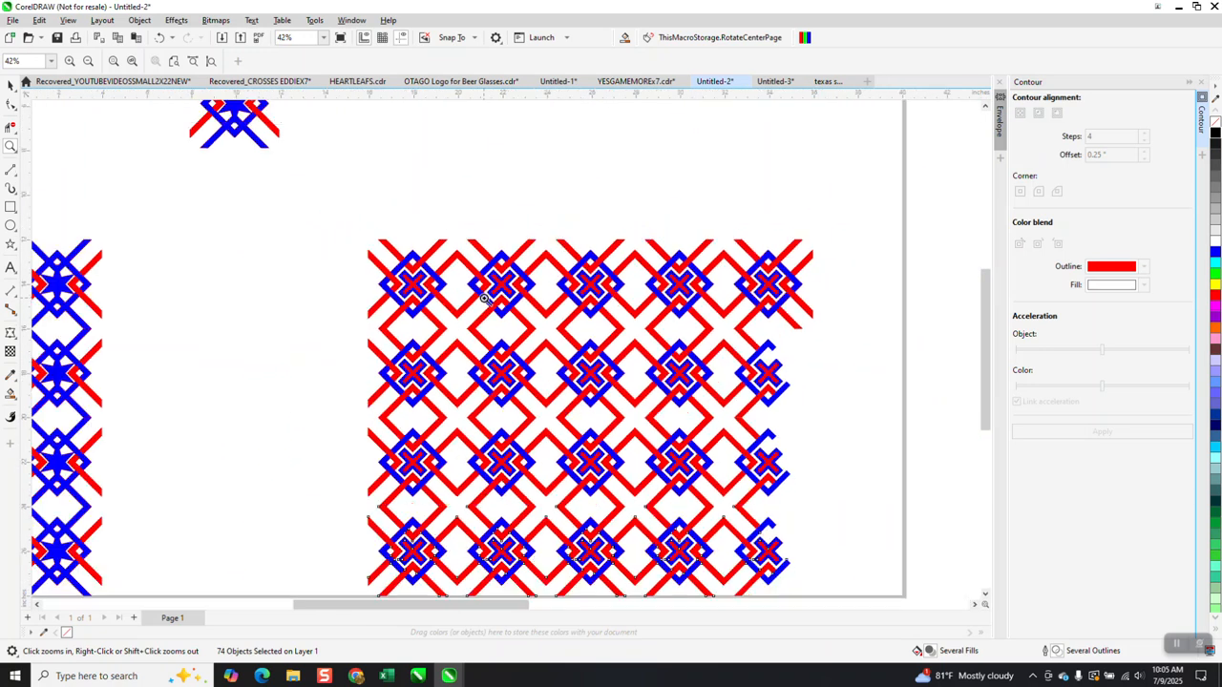
right_click(487, 297)
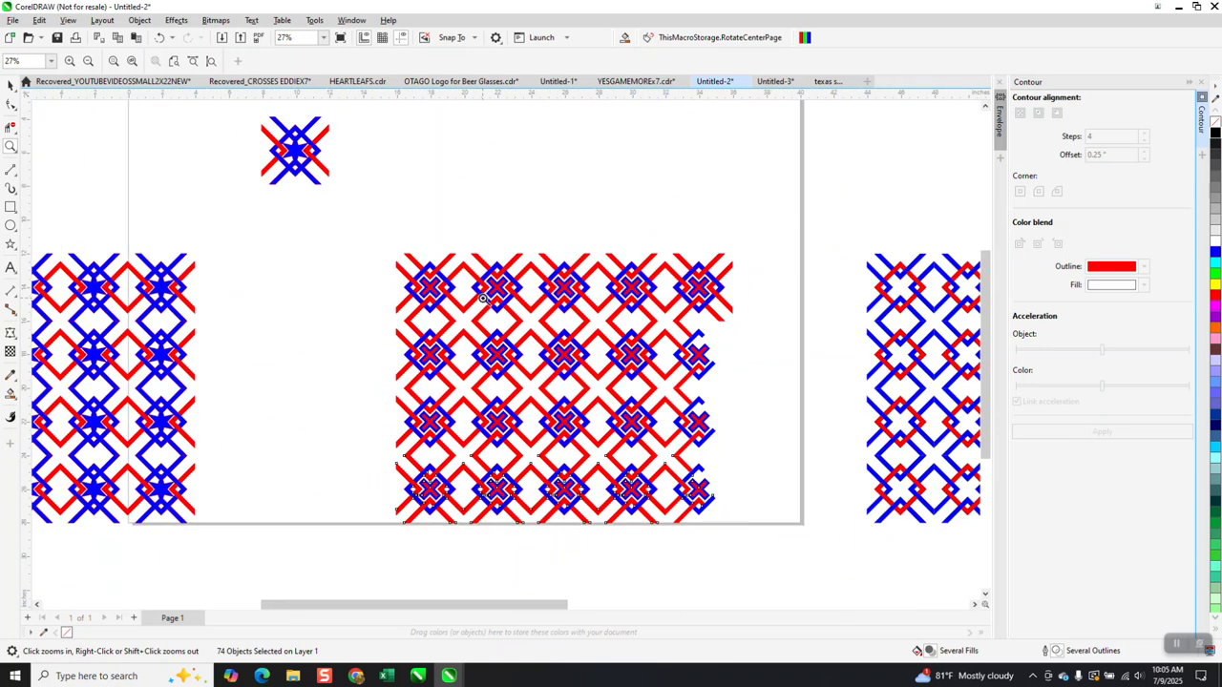